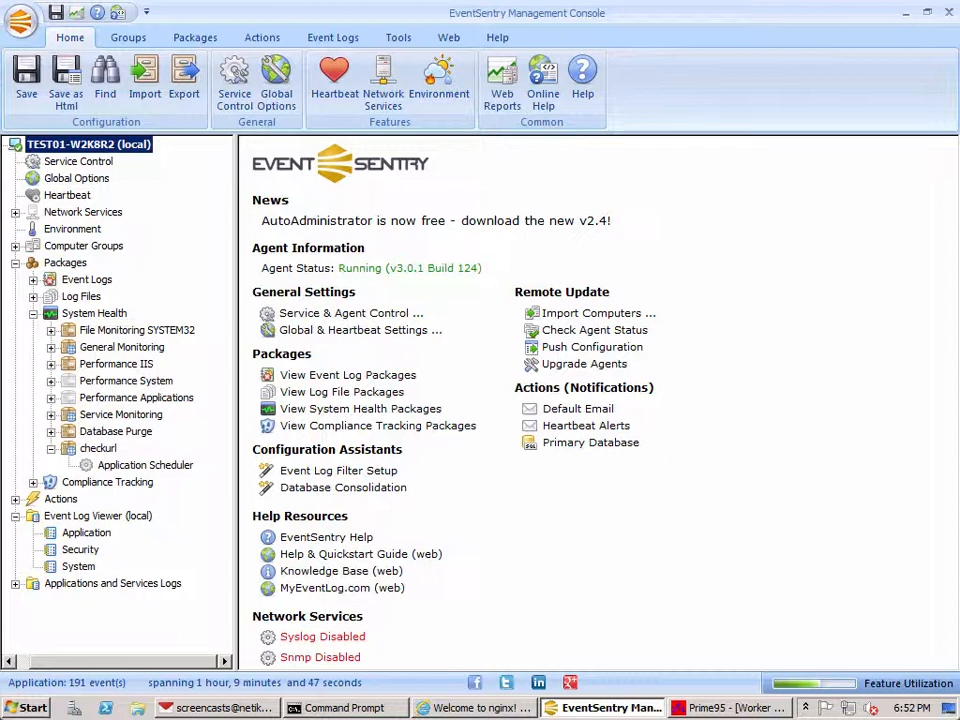
# Step: Review the scheduled command in the checkurl package's Application Scheduler, widening the Command column, and view the monitored localhost page
pyautogui.click(140, 466)
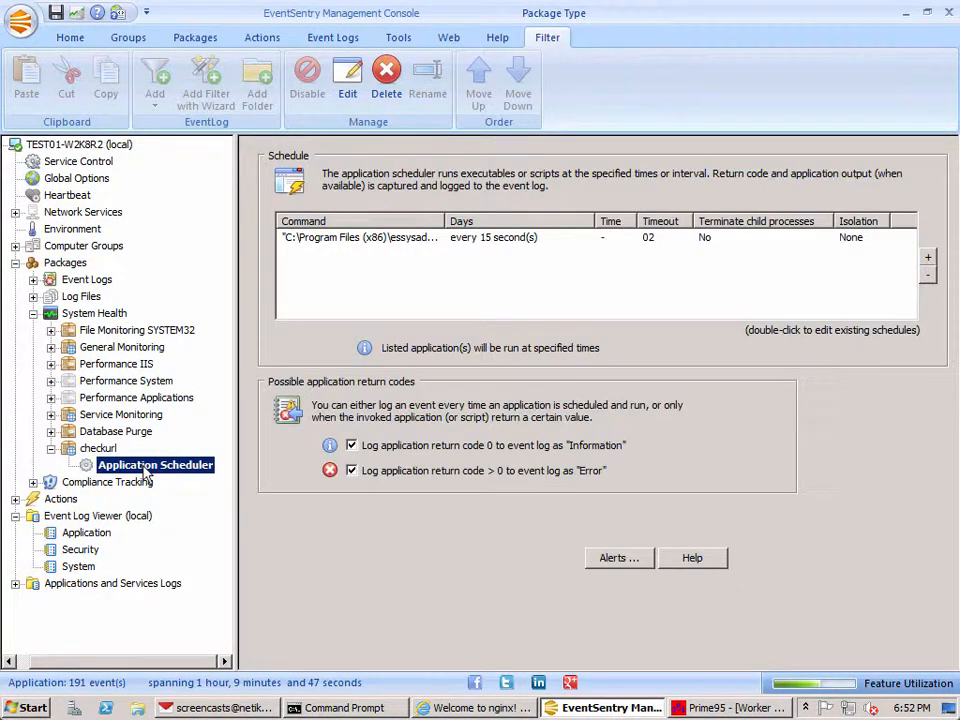
pyautogui.click(458, 240)
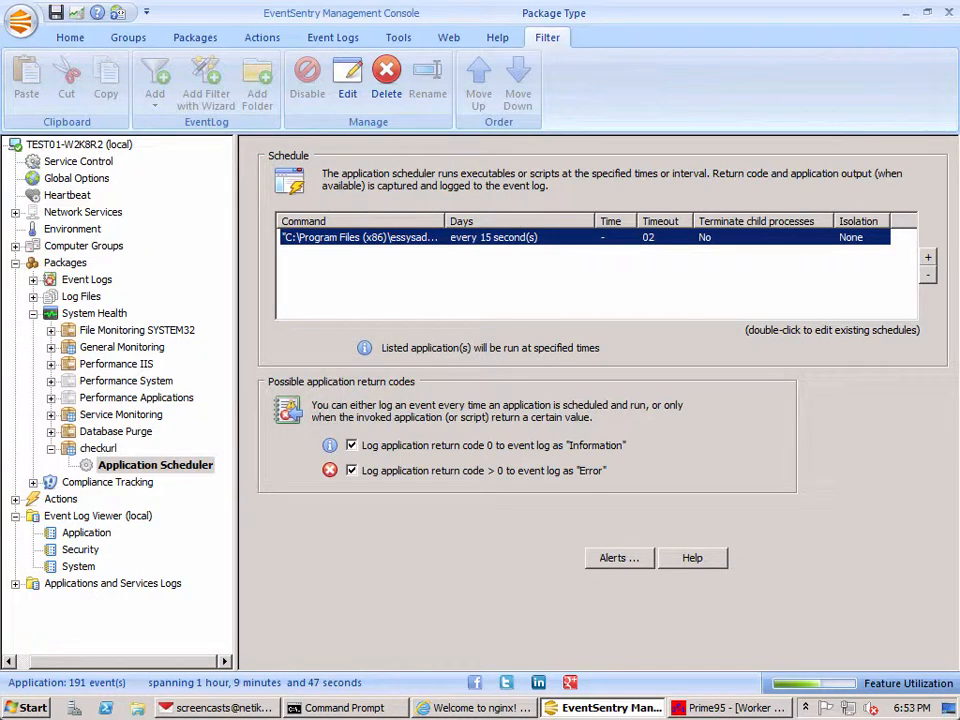
pyautogui.doubleClick(444, 221)
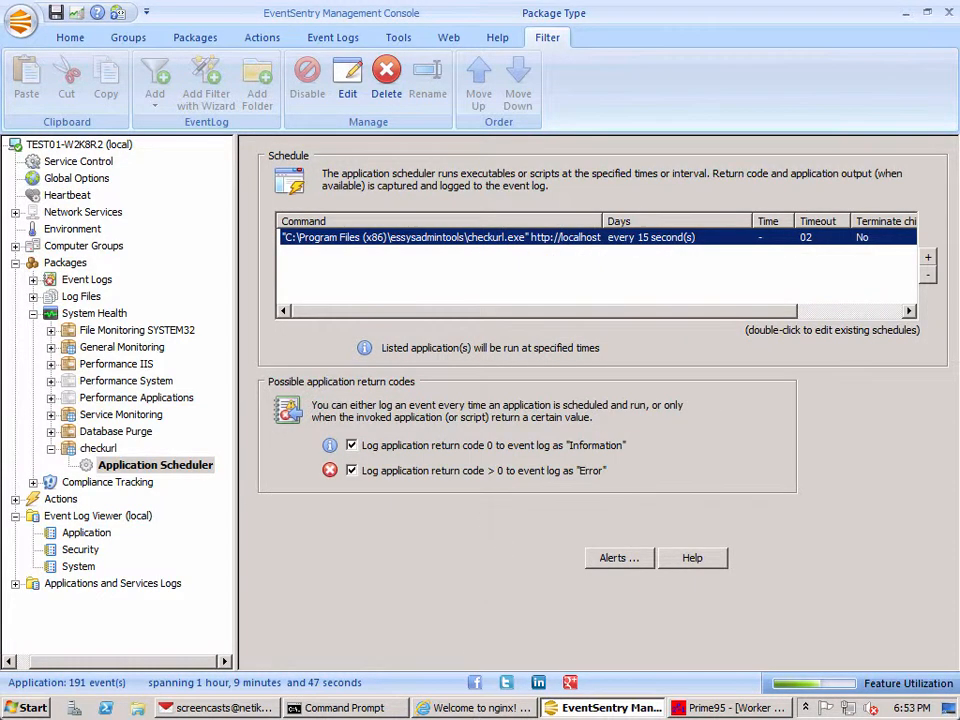
pyautogui.click(482, 709)
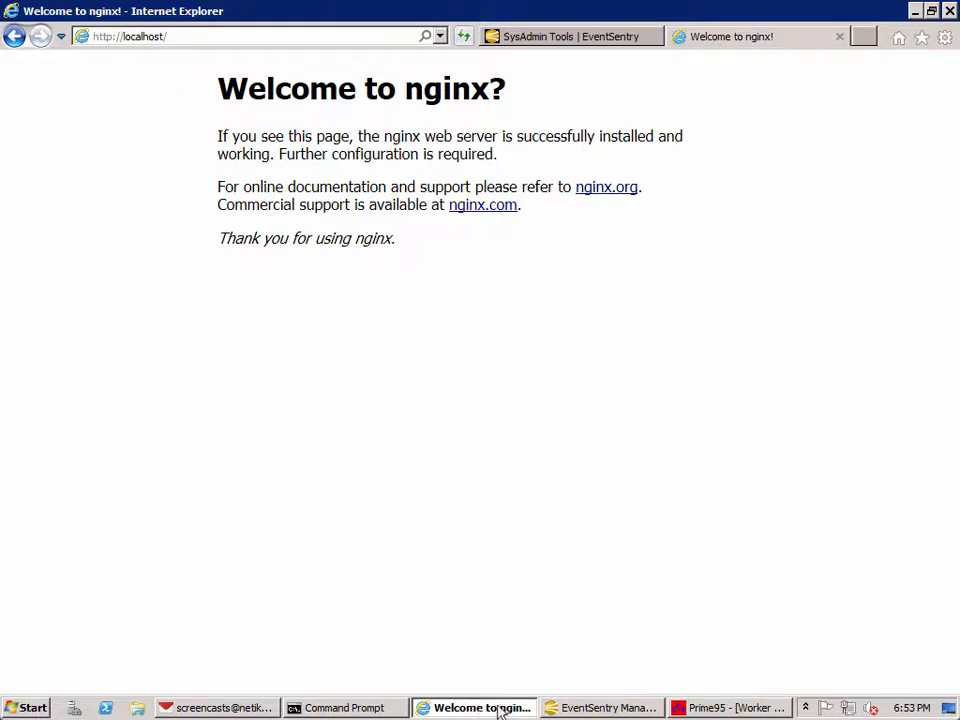
pyautogui.click(568, 708)
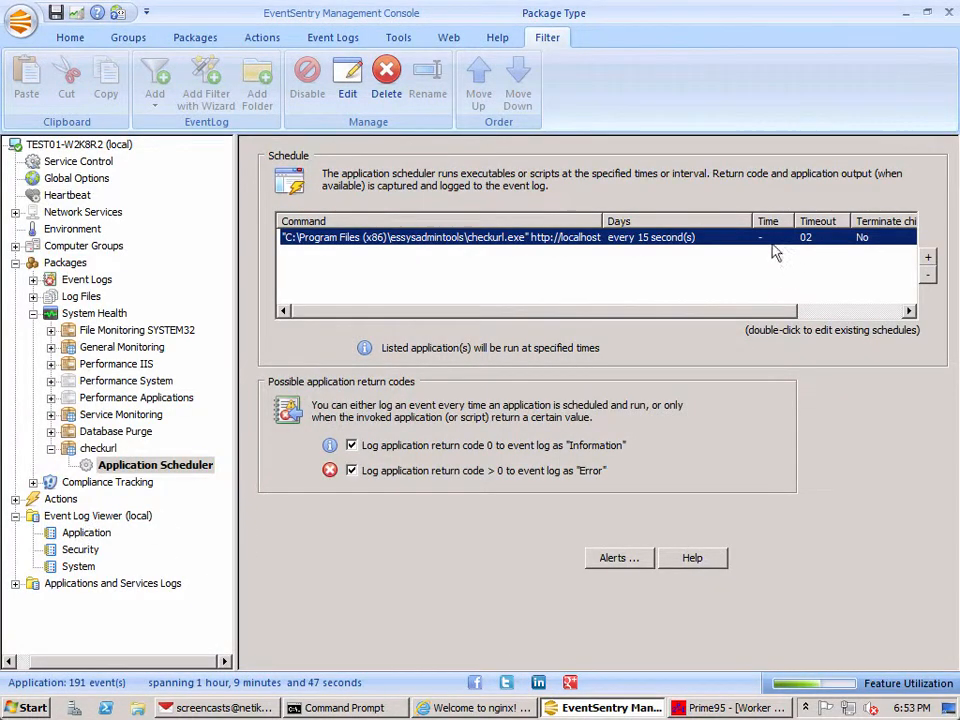
# Step: Examine the details of the most recent Application Scheduler events in the local Application event log, going through them one by one
pyautogui.click(90, 532)
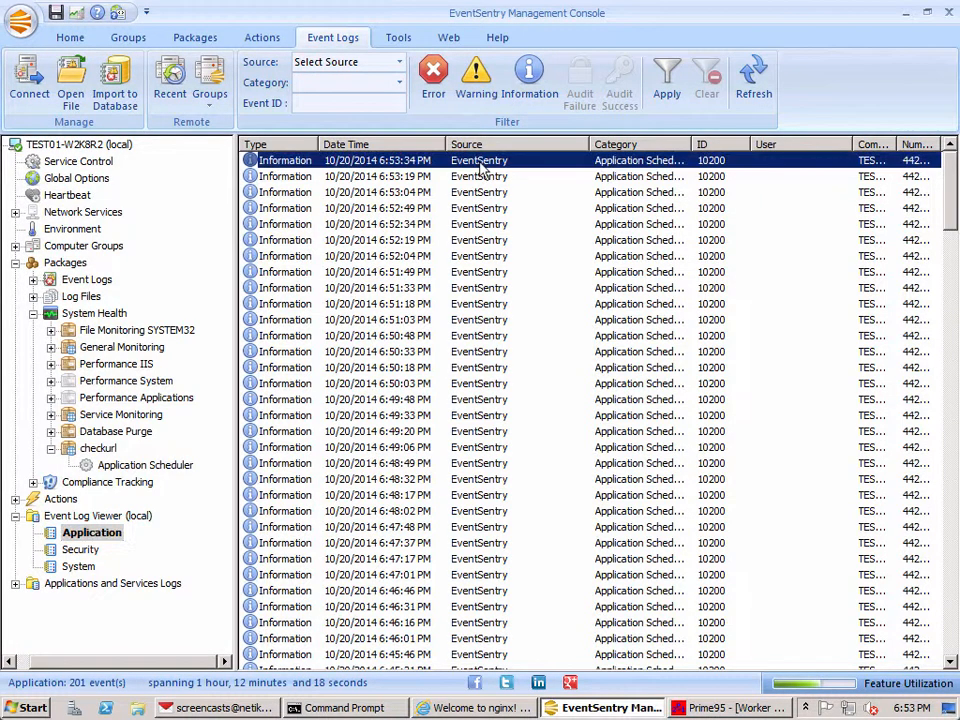
pyautogui.doubleClick(482, 166)
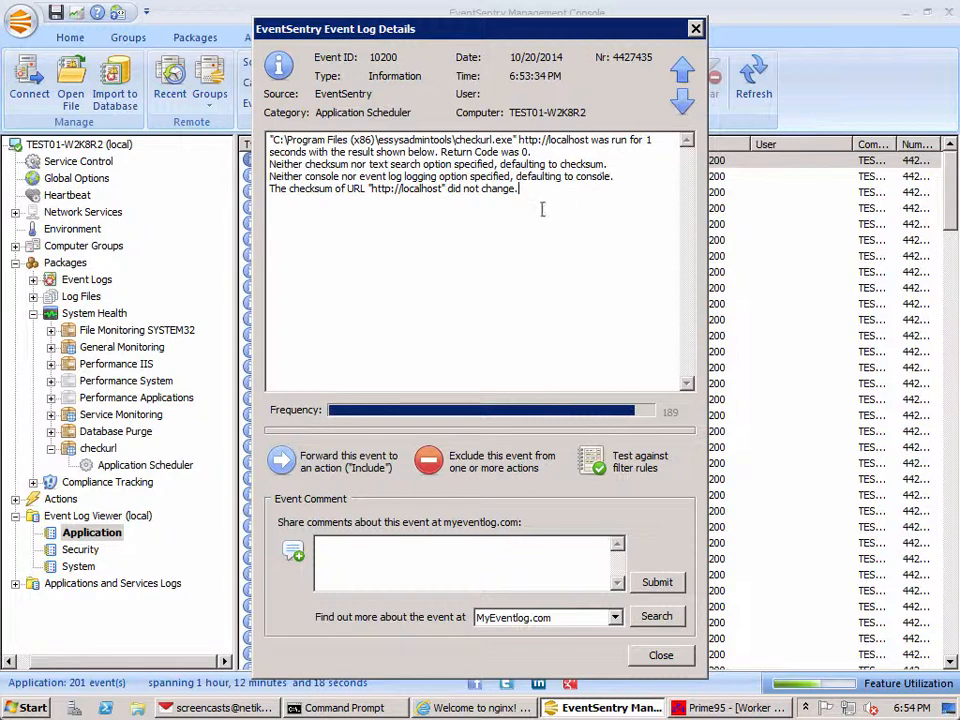
pyautogui.click(682, 101)
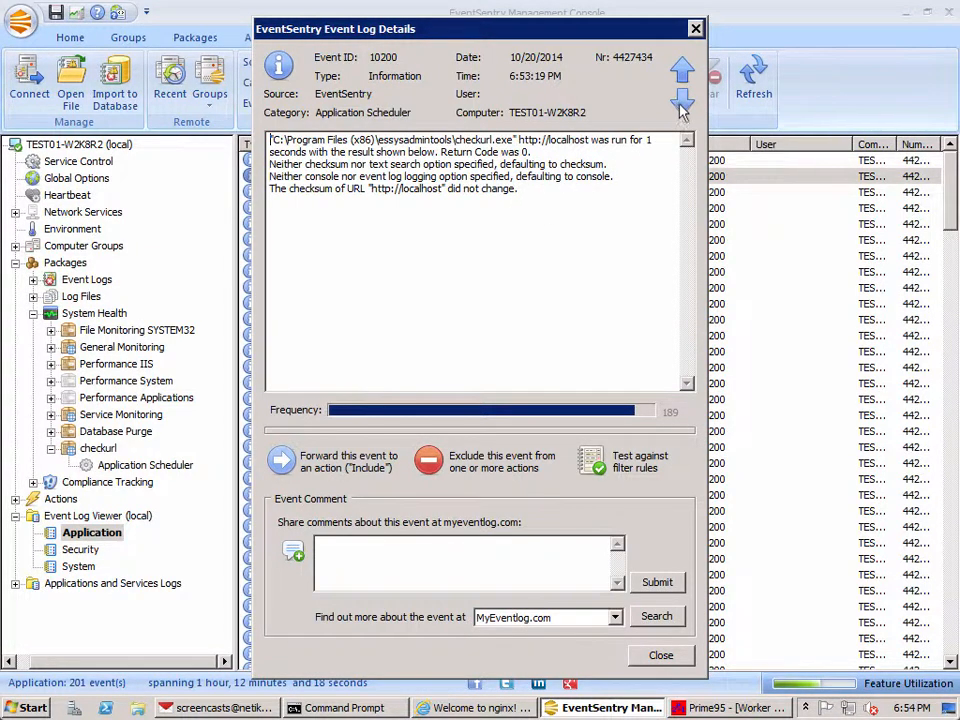
pyautogui.click(682, 101)
pyautogui.click(682, 101)
pyautogui.click(682, 101)
pyautogui.click(682, 101)
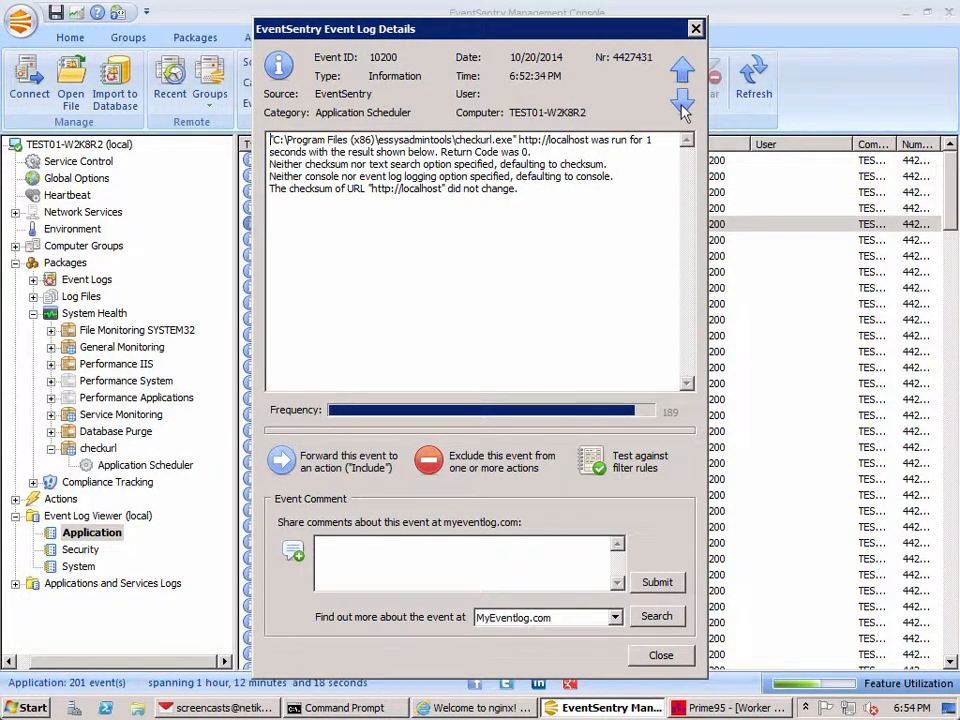
pyautogui.click(682, 101)
pyautogui.click(682, 101)
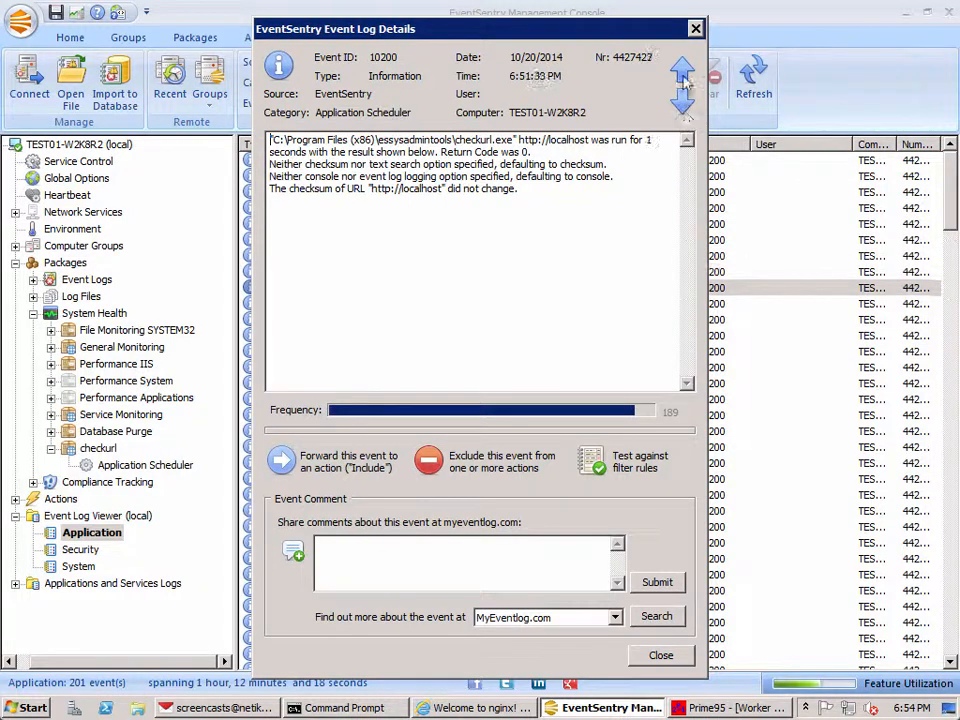
pyautogui.click(684, 76)
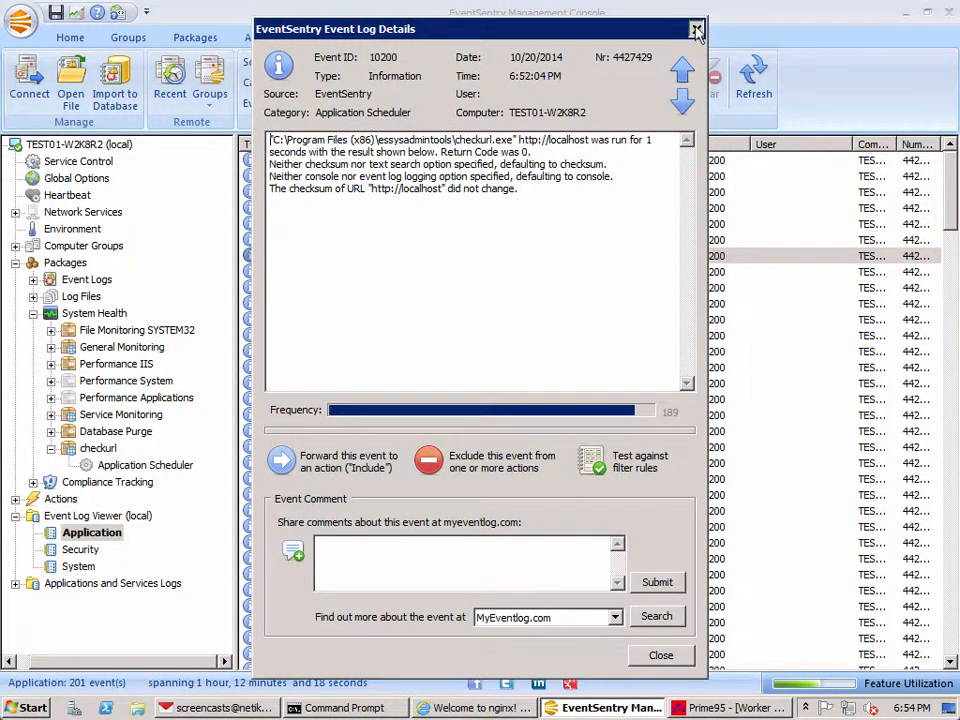
pyautogui.press('Escape')
# Step: Inspect the category and run duration in the newest Application Scheduler event's details
pyautogui.click(703, 164)
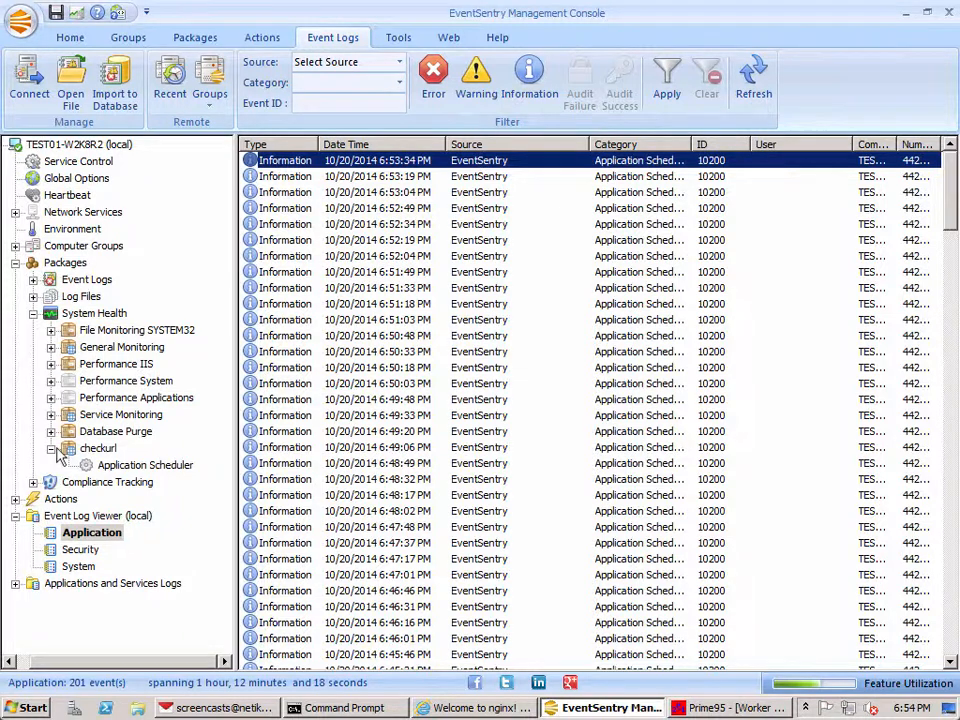
pyautogui.doubleClick(607, 165)
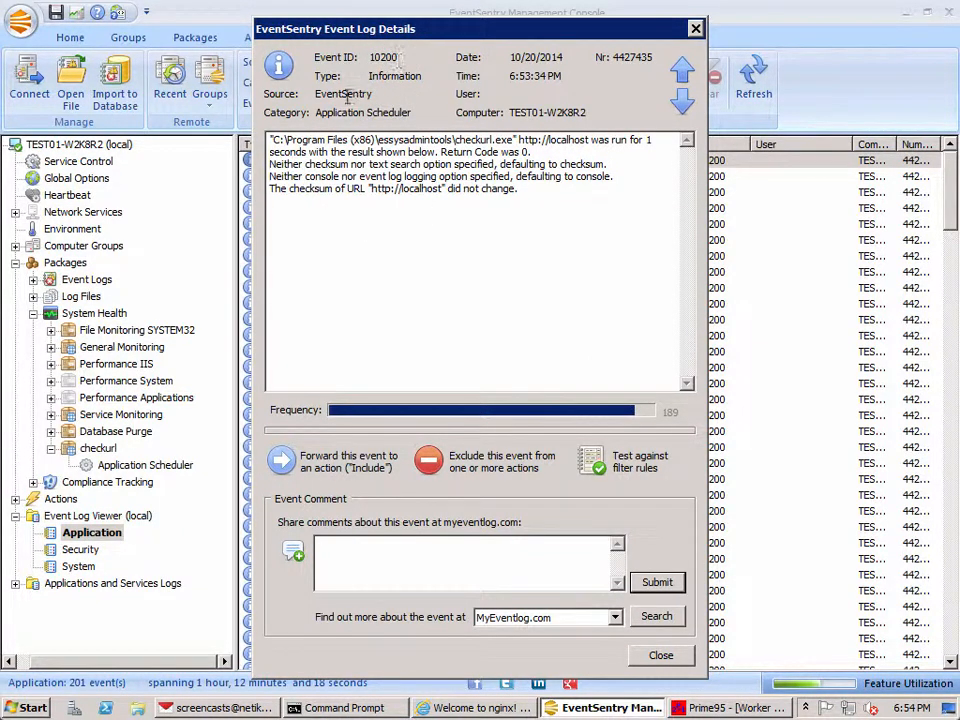
pyautogui.moveTo(316, 113); pyautogui.dragTo(416, 113)
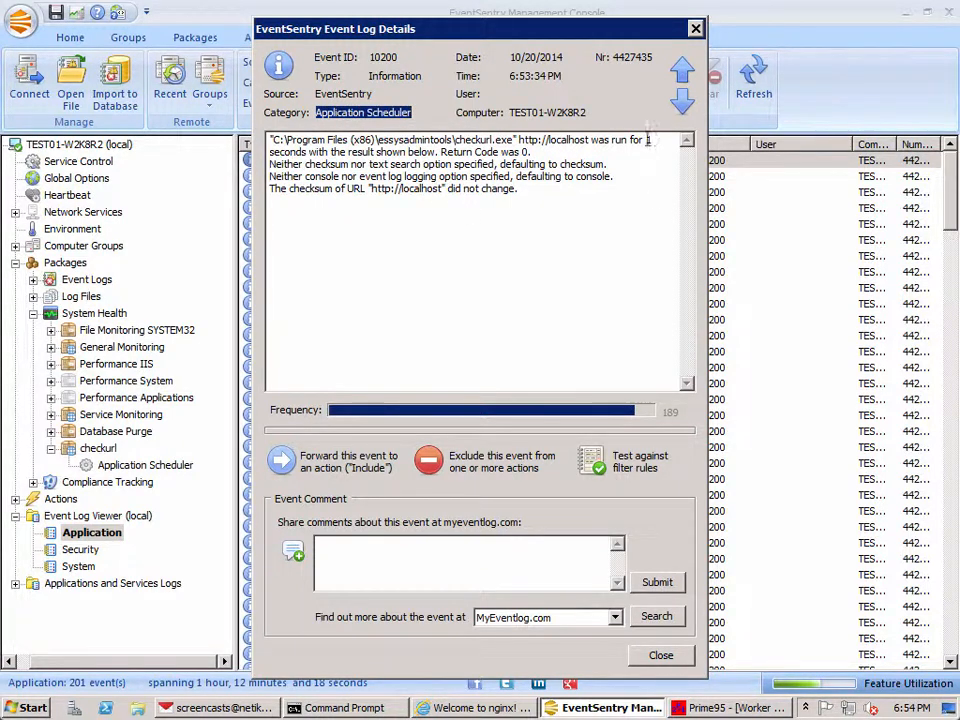
pyautogui.doubleClick(649, 140)
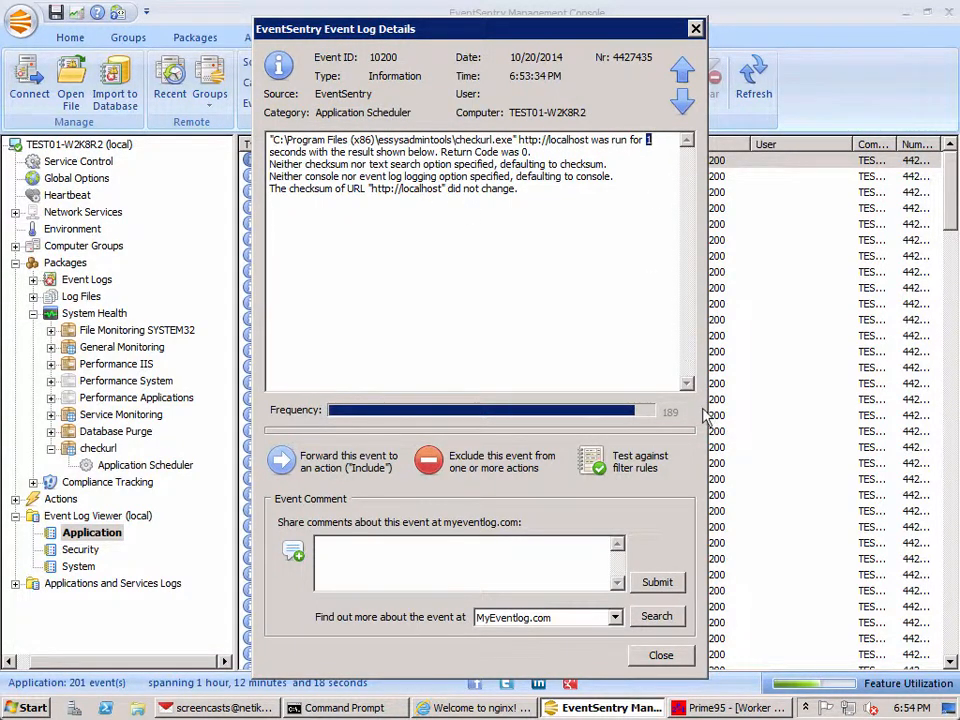
pyautogui.click(658, 140)
pyautogui.moveTo(653, 142); pyautogui.dragTo(647, 143)
pyautogui.press('Escape')
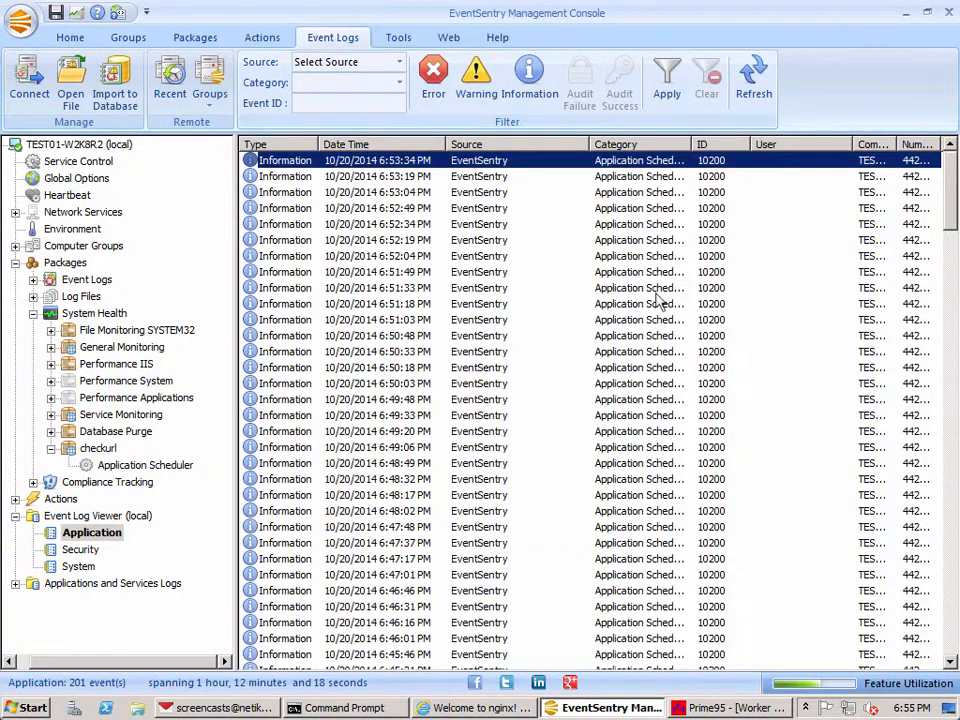
pyautogui.rightClick(482, 162)
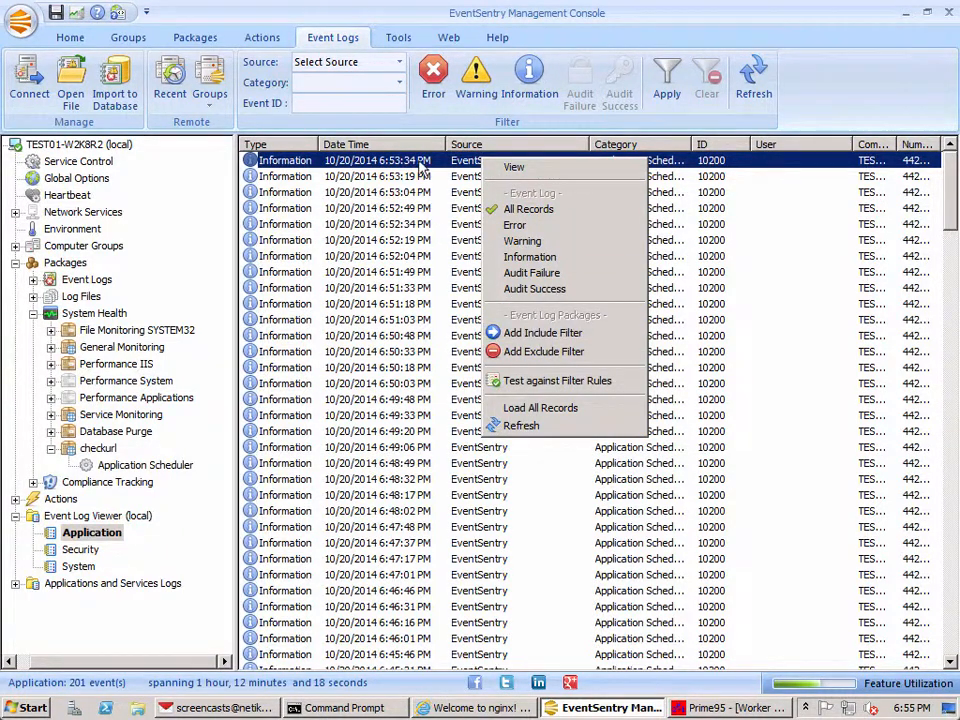
pyautogui.doubleClick(322, 160)
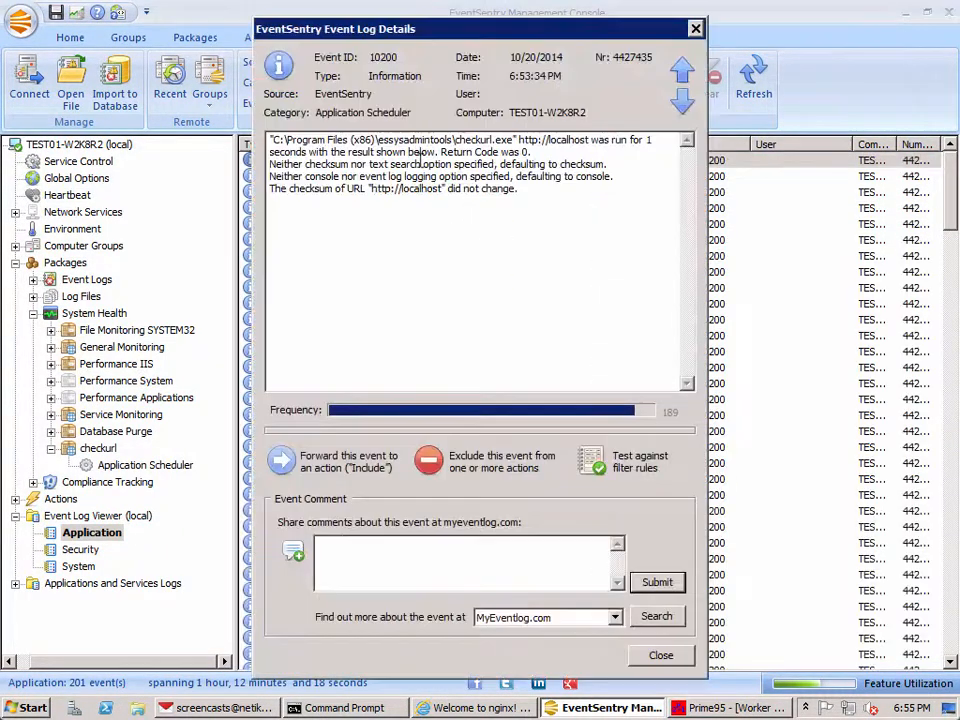
pyautogui.click(283, 461)
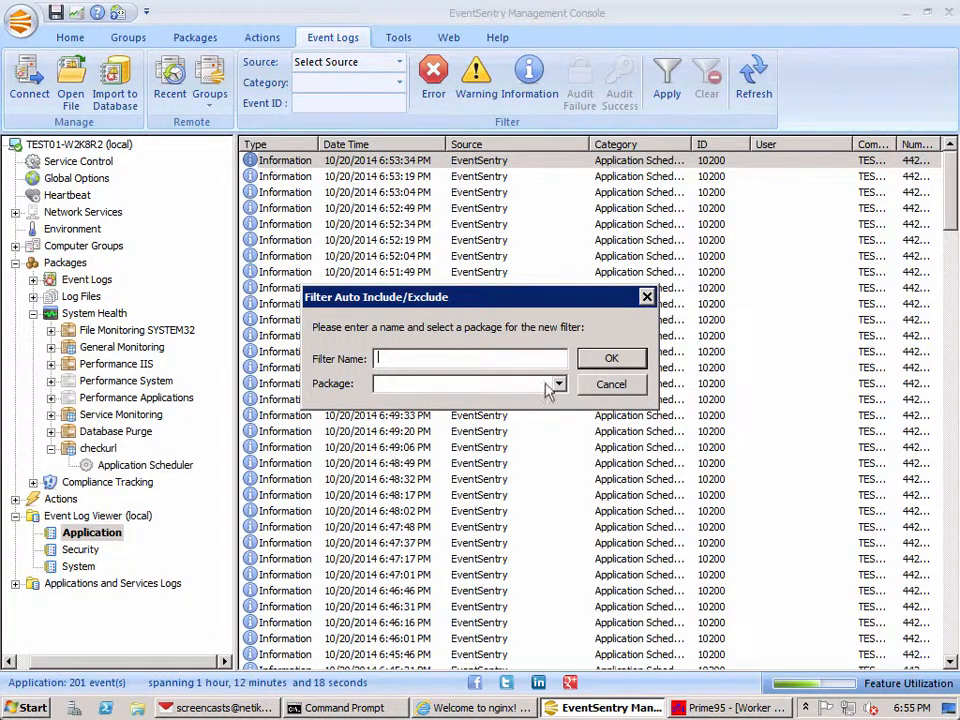
pyautogui.click(611, 384)
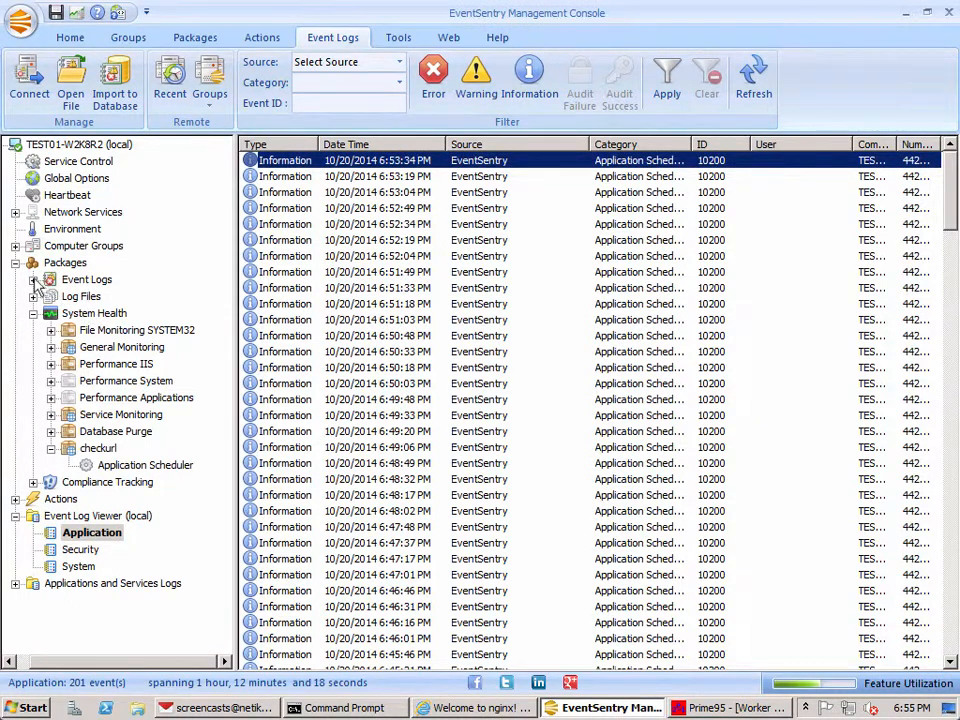
# Step: Add a new event log package named checkurl
pyautogui.click(40, 282)
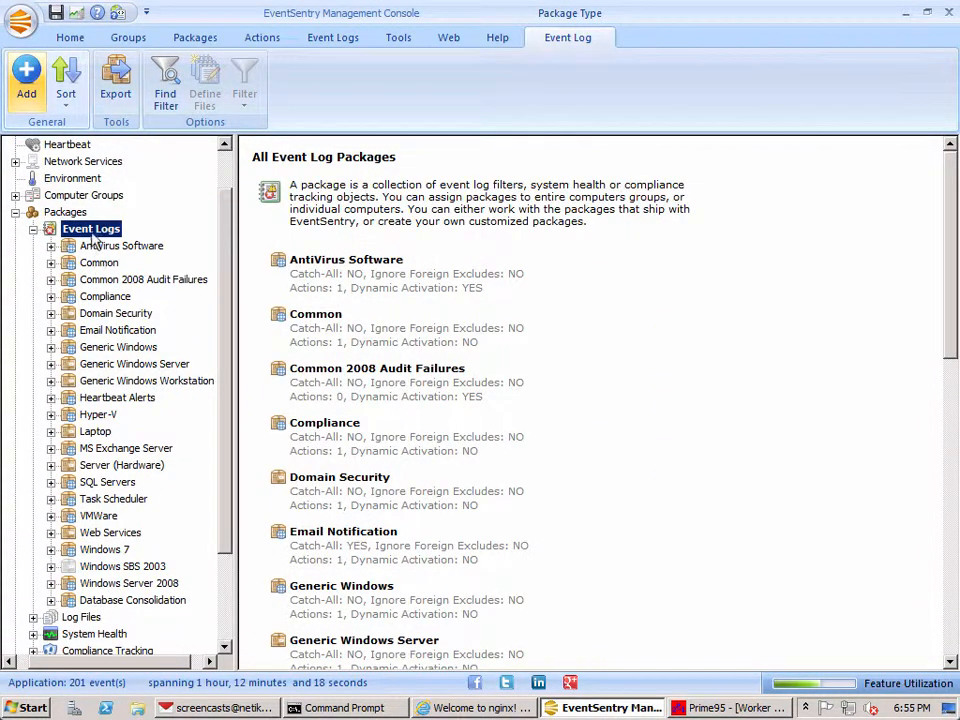
pyautogui.click(24, 72)
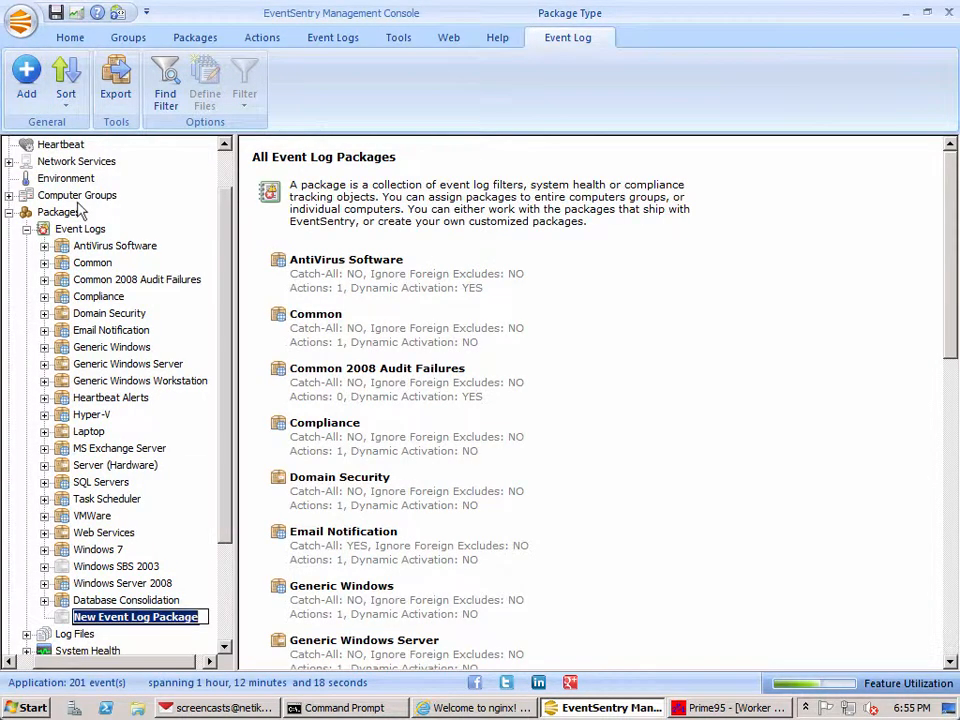
pyautogui.write('checkurl')
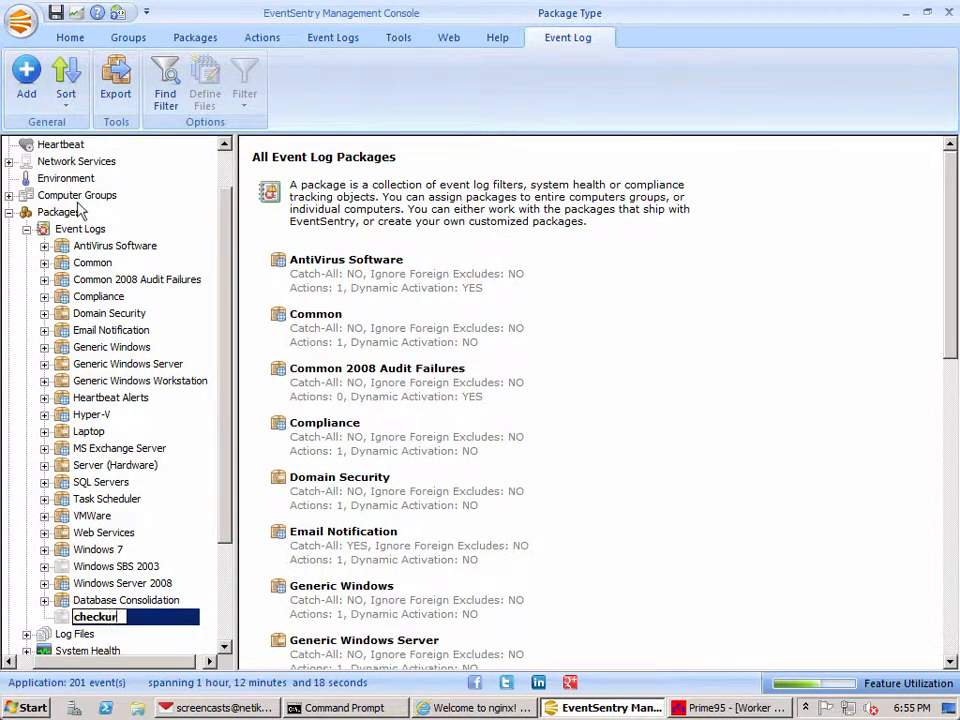
pyautogui.press('Return')
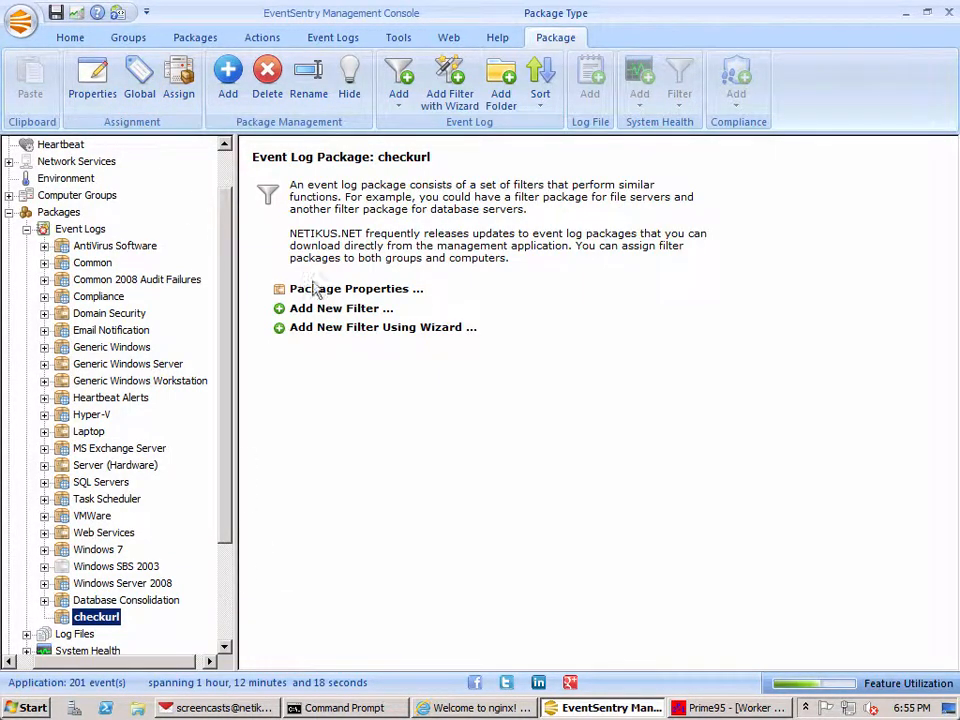
# Step: Start an include filter from the newest Application Scheduler event in the Application log
pyautogui.click(334, 38)
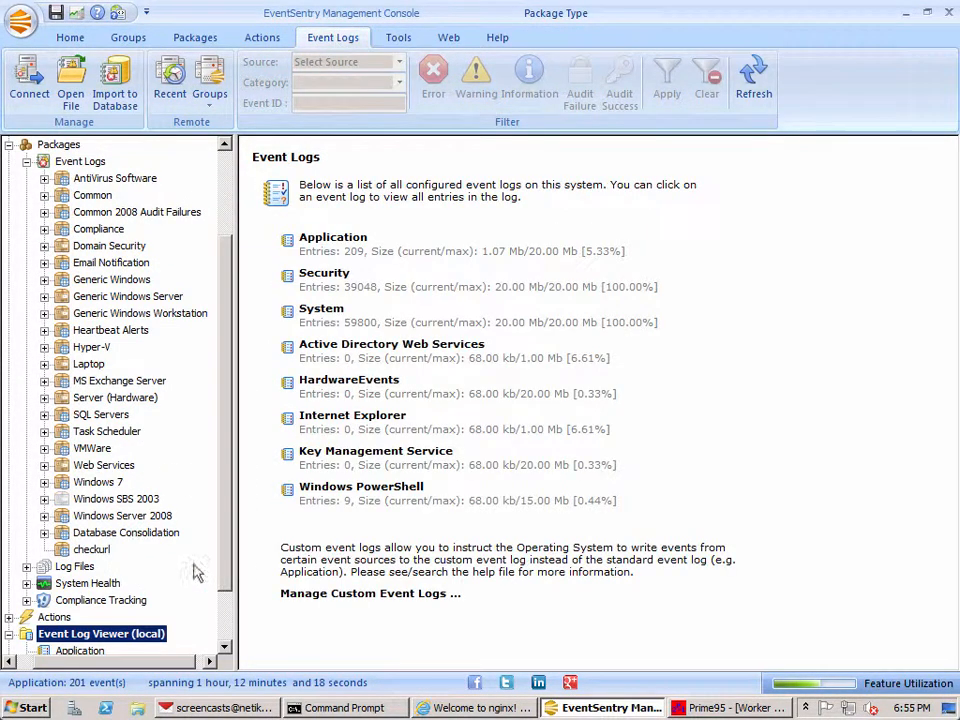
pyautogui.click(343, 242)
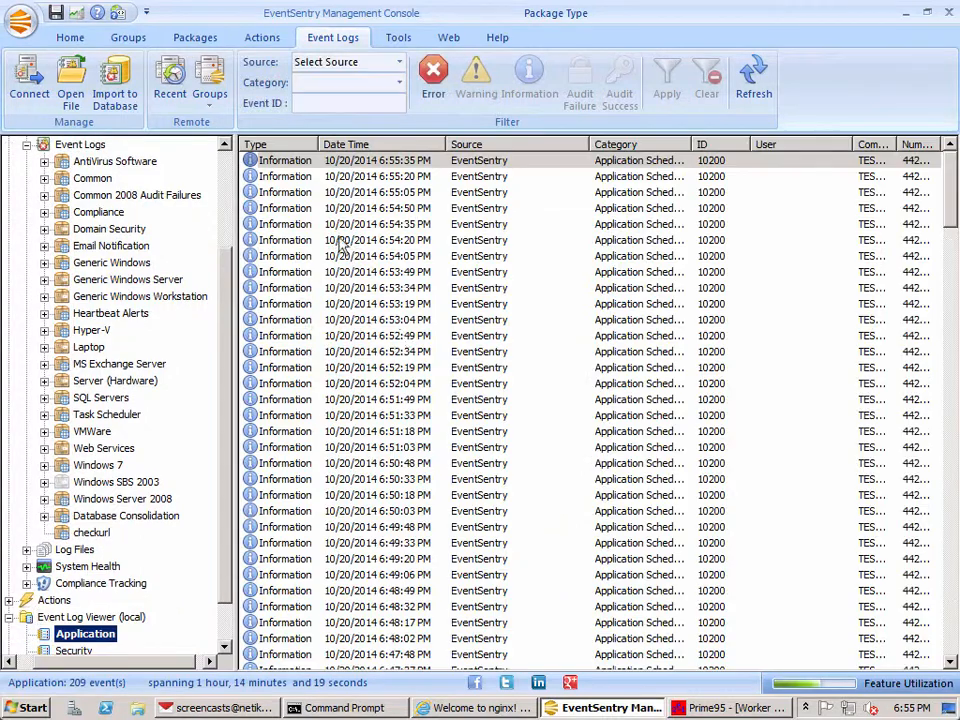
pyautogui.click(620, 166)
pyautogui.doubleClick(620, 166)
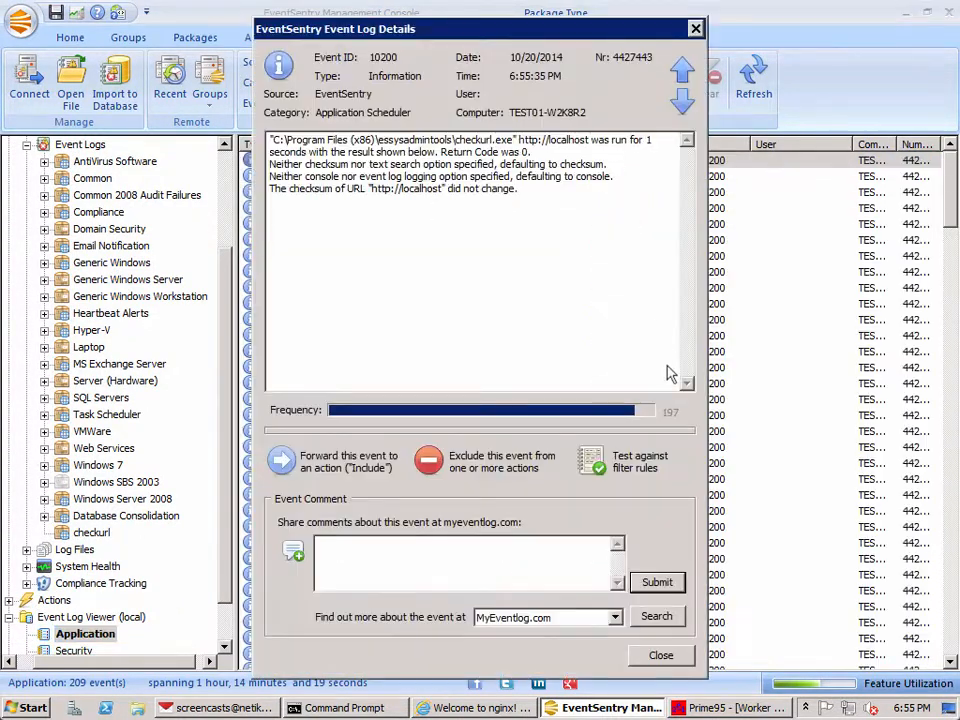
pyautogui.click(285, 460)
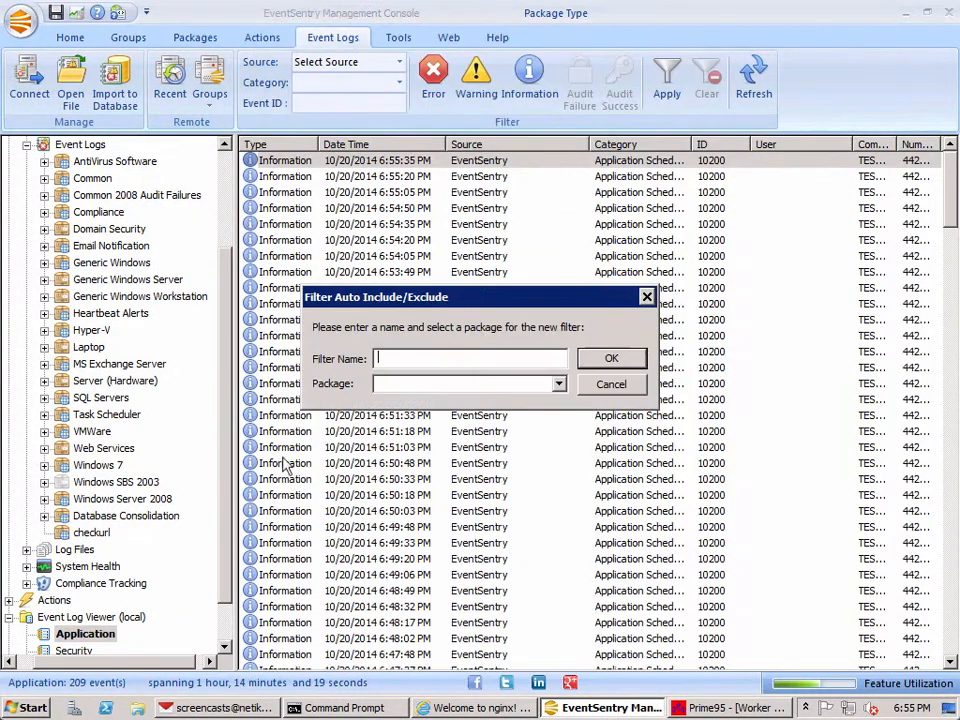
# Step: Create the filter in the checkurl package with the name "Alert when duration exceeds 3 seconds"
pyautogui.click(560, 385)
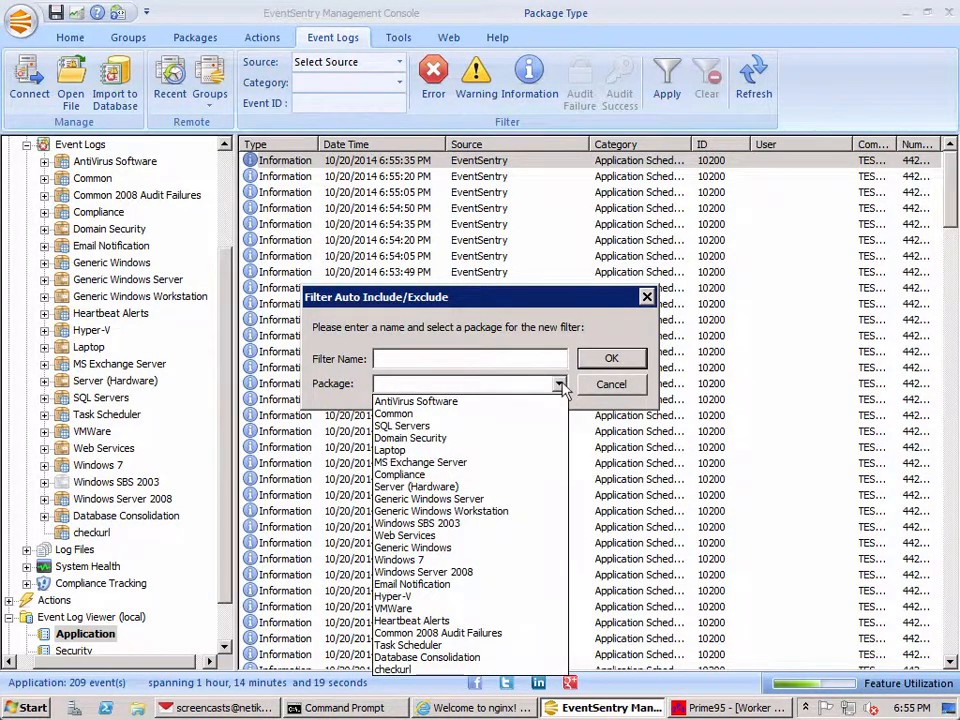
pyautogui.click(395, 668)
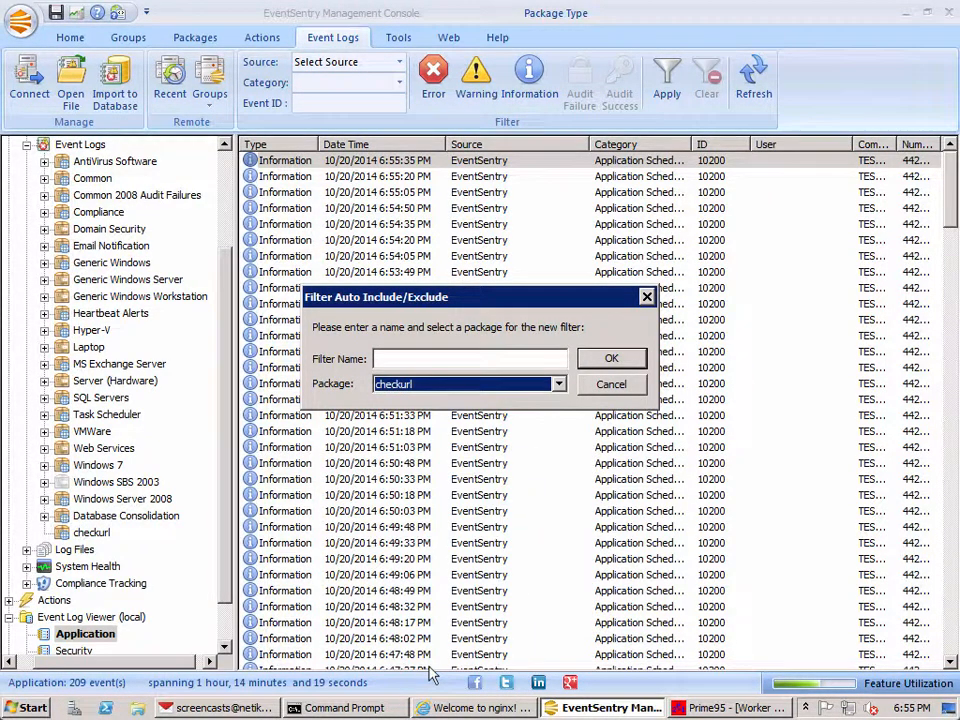
pyautogui.click(421, 359)
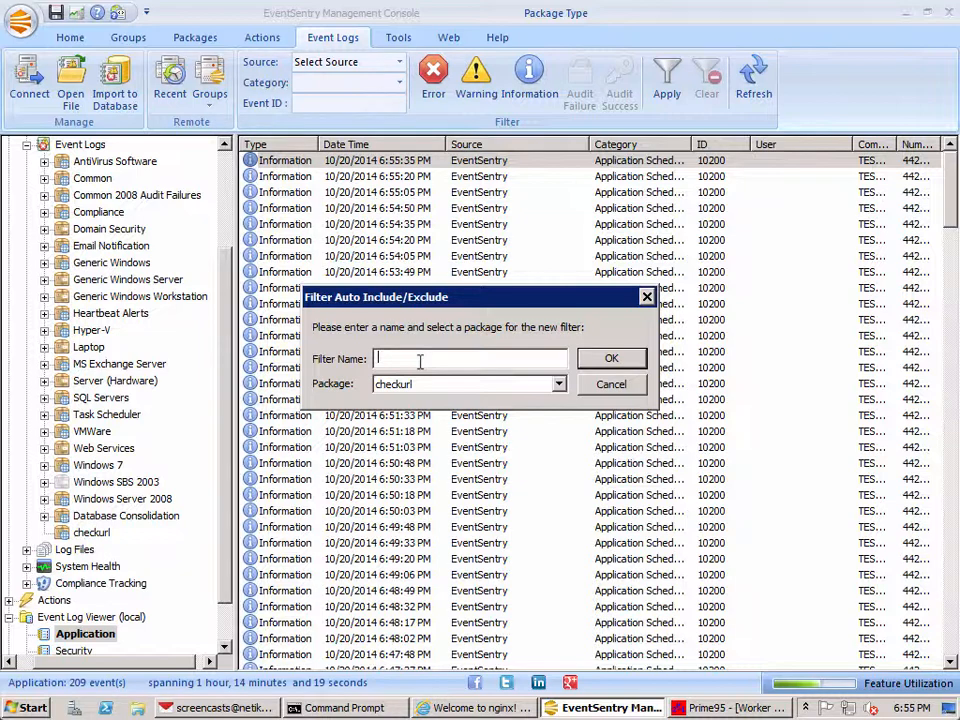
pyautogui.write('Alert when duration exceeds 3 seconds')
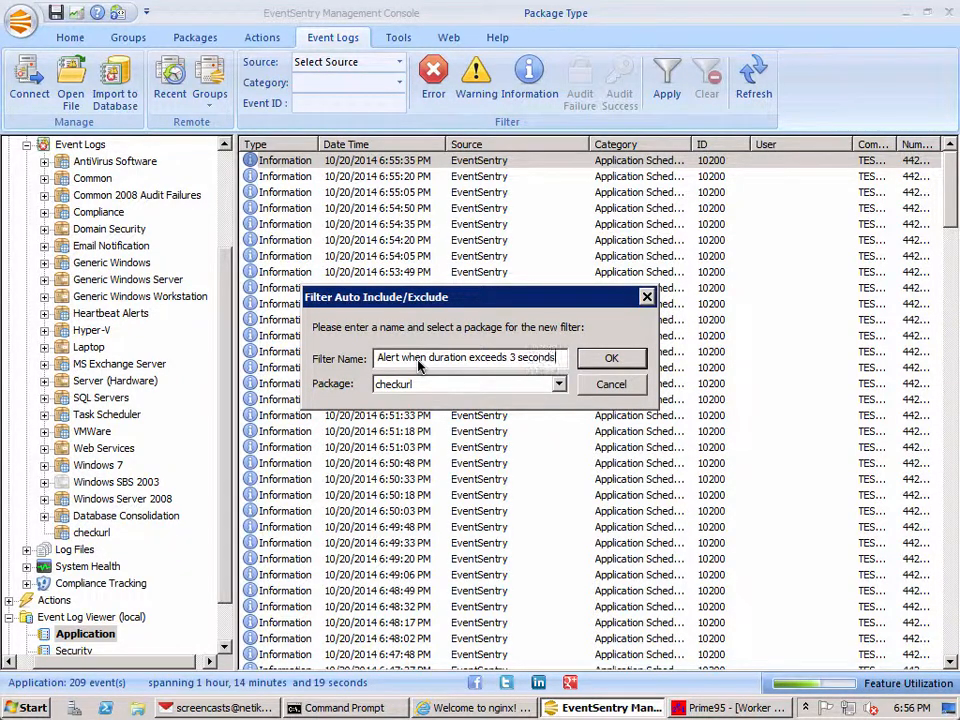
pyautogui.click(613, 360)
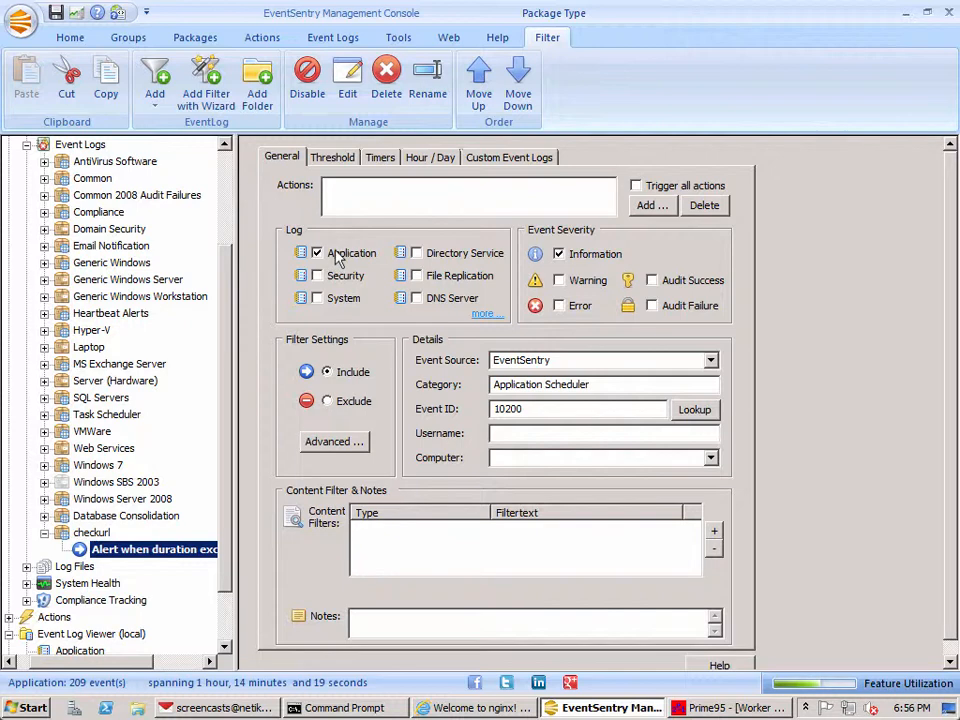
# Step: Add the Default Email action to the checkurl duration filter
pyautogui.moveTo(521, 410)
pyautogui.click(657, 207)
pyautogui.click(660, 209)
pyautogui.click(660, 227)
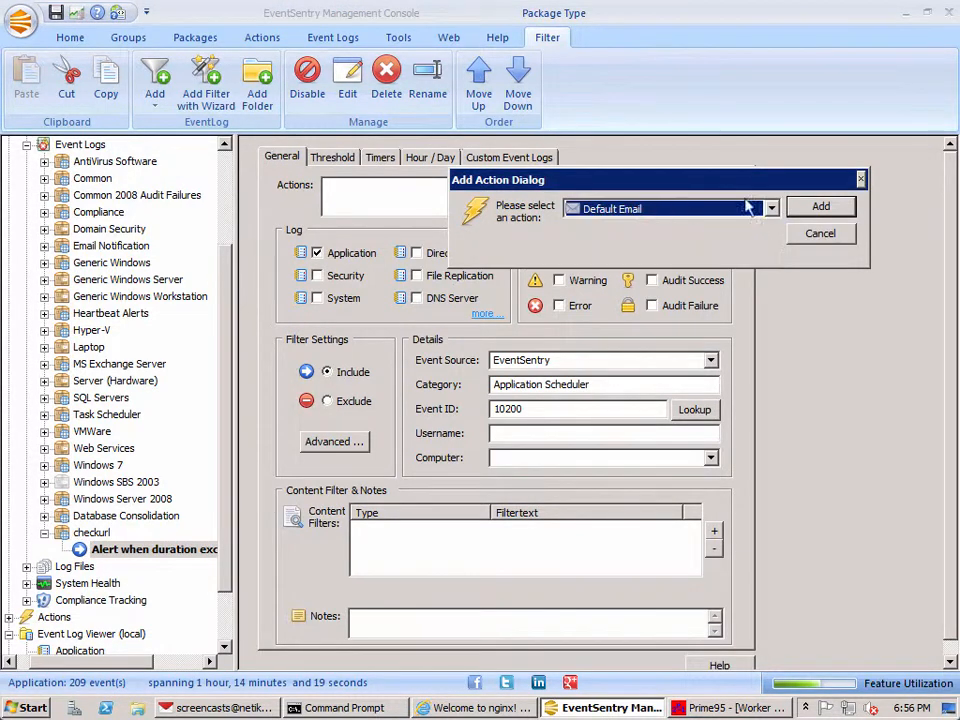
pyautogui.click(820, 206)
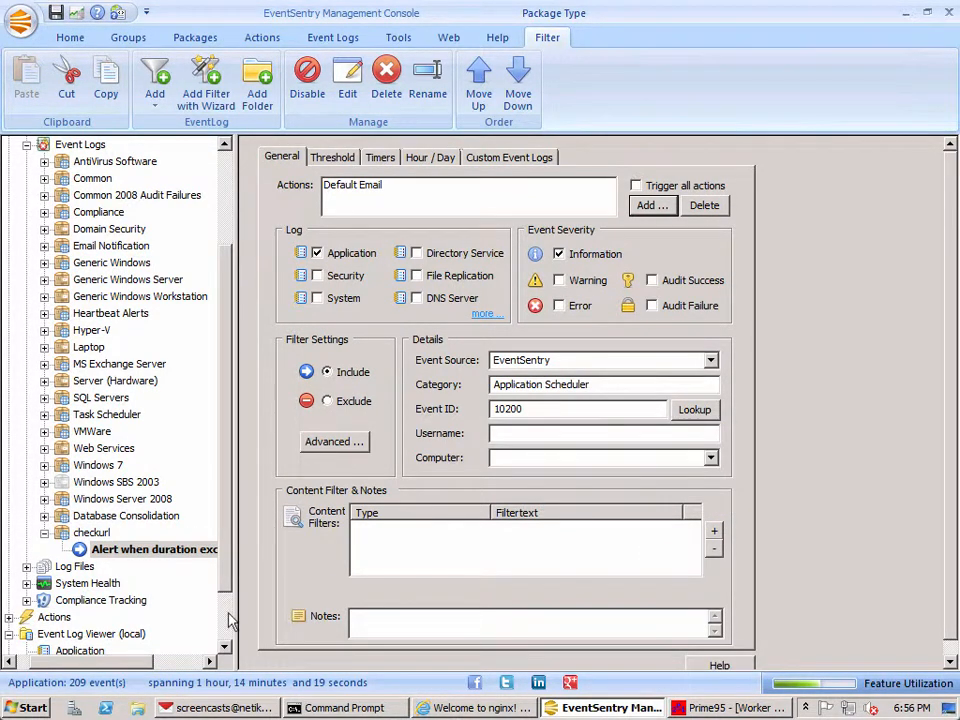
# Step: View the Application event log and return to the checkurl duration filter
pyautogui.scroll(-2, 228, 620)
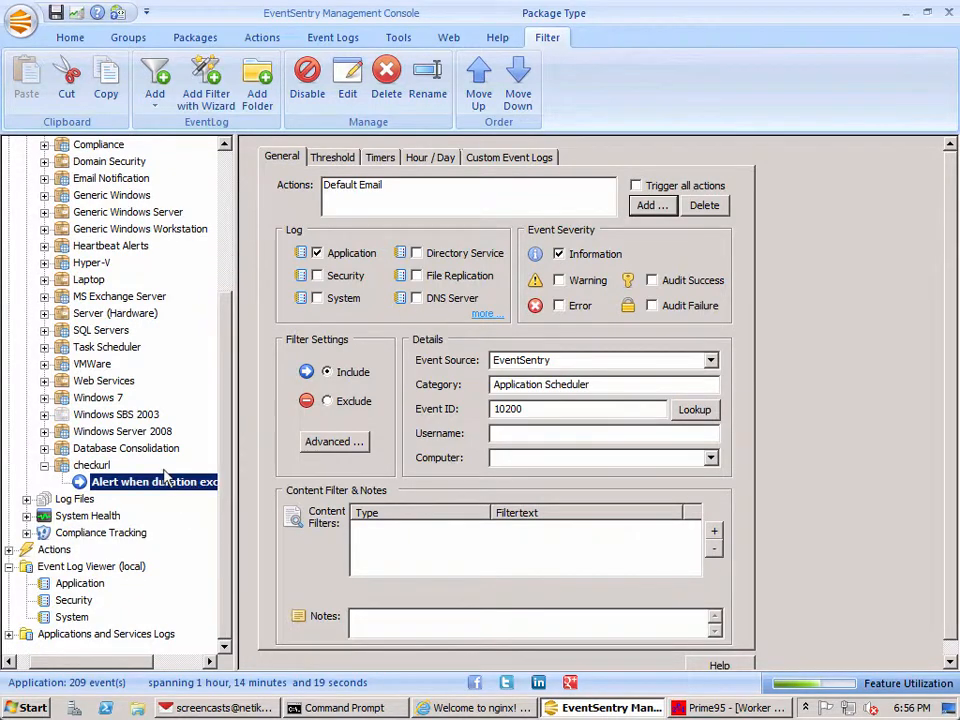
pyautogui.click(64, 586)
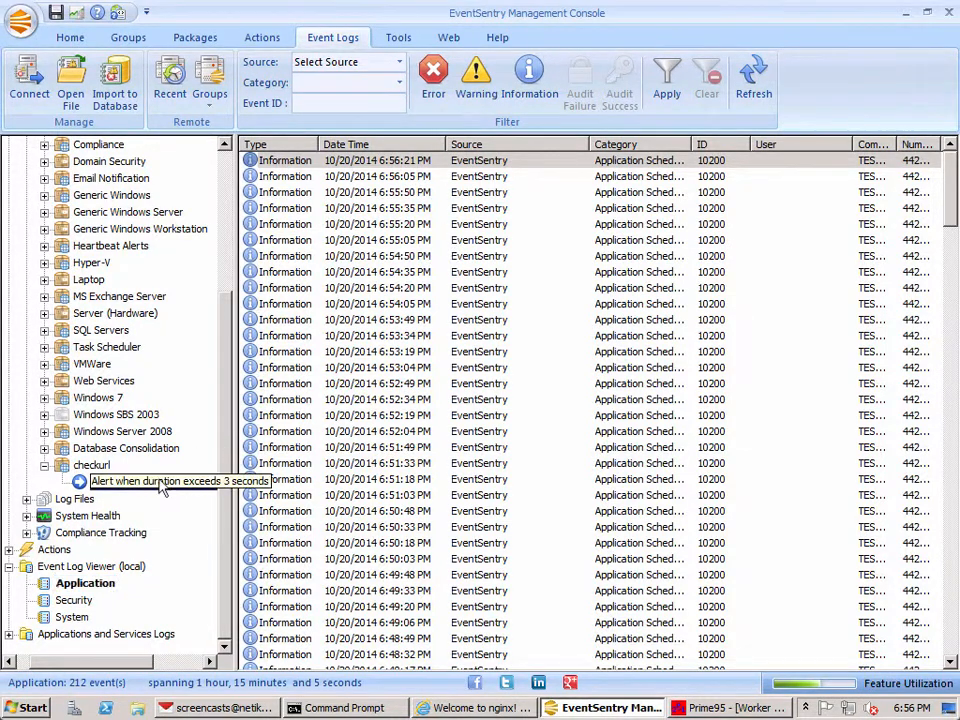
pyautogui.click(90, 482)
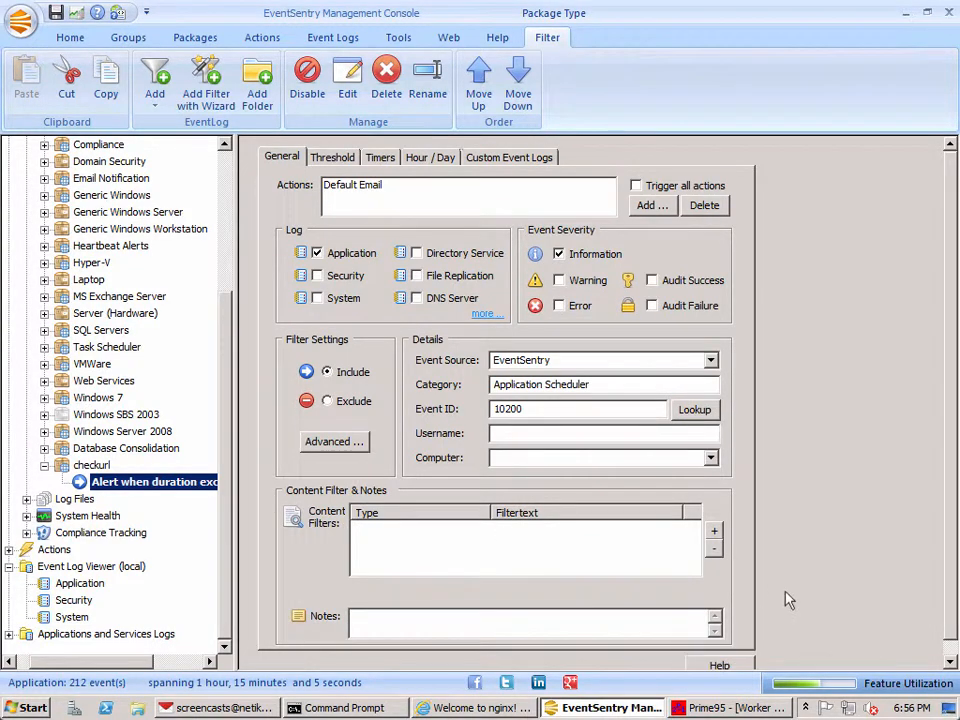
# Step: Start a new content filter with the text match type set to Insertion string match
pyautogui.click(714, 531)
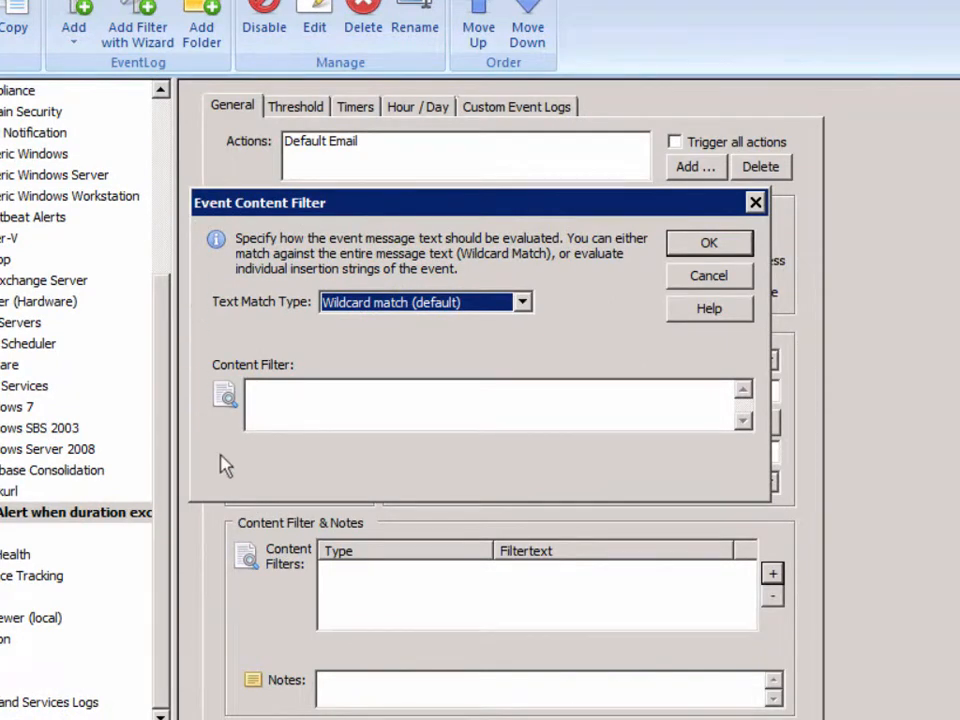
pyautogui.click(381, 304)
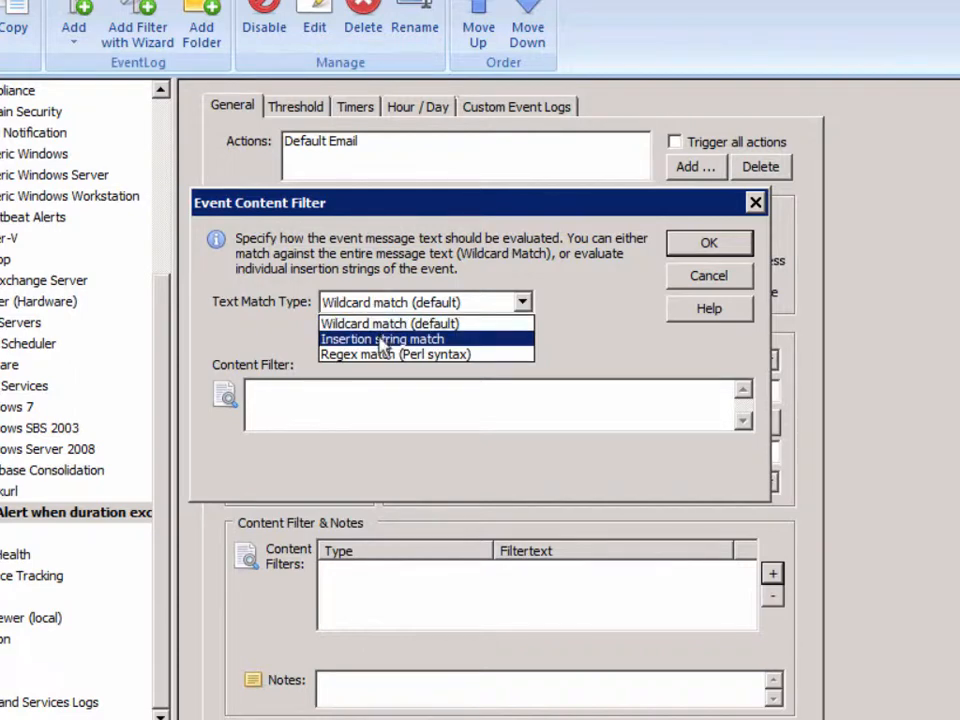
pyautogui.click(383, 340)
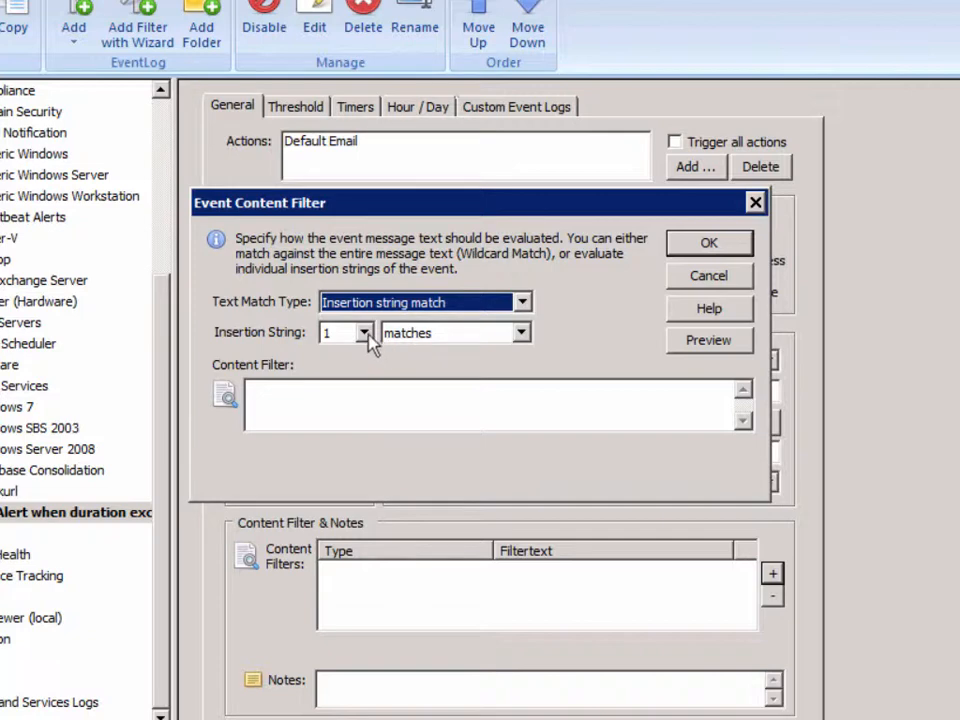
# Step: Examine the event message preview to identify which insertion string holds the run duration
pyautogui.click(711, 345)
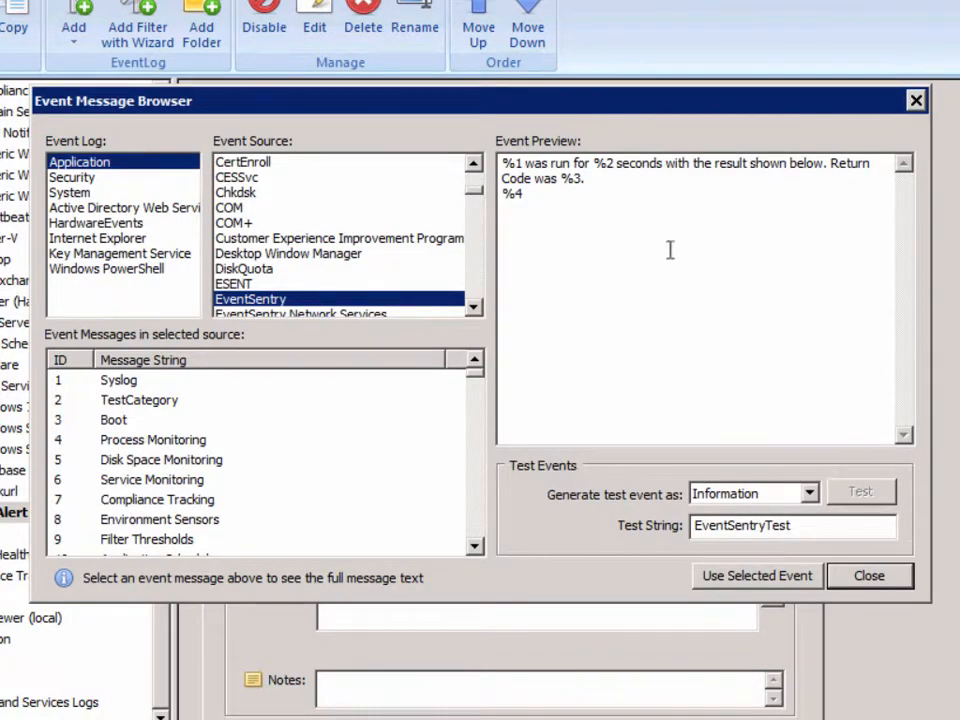
pyautogui.doubleClick(518, 163)
pyautogui.click(527, 192)
pyautogui.doubleClick(515, 194)
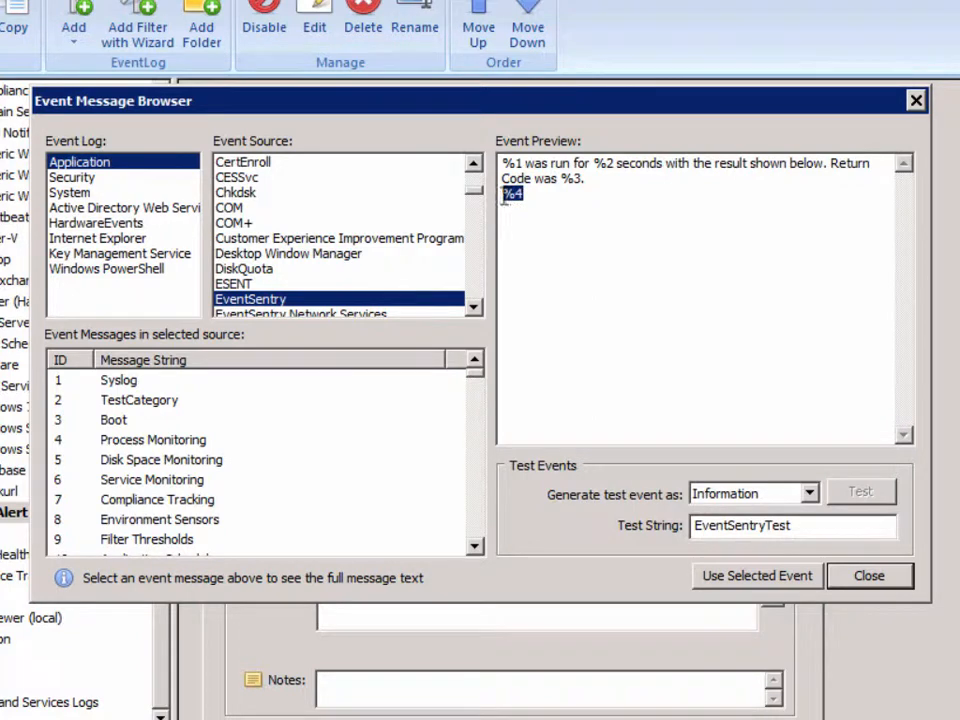
pyautogui.click(581, 181)
pyautogui.doubleClick(568, 182)
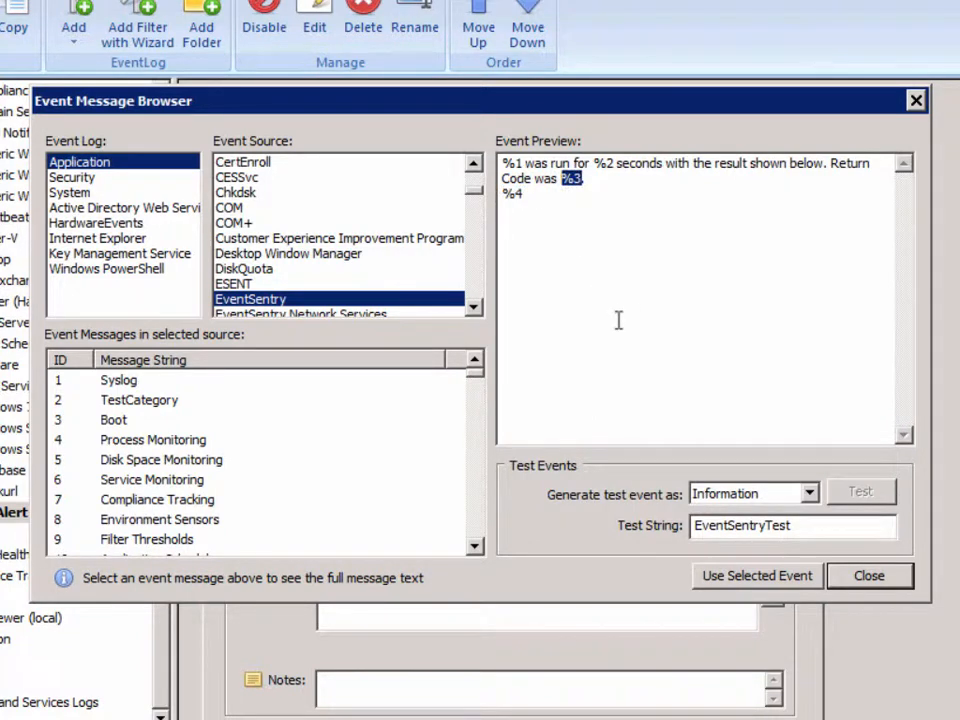
pyautogui.doubleClick(601, 163)
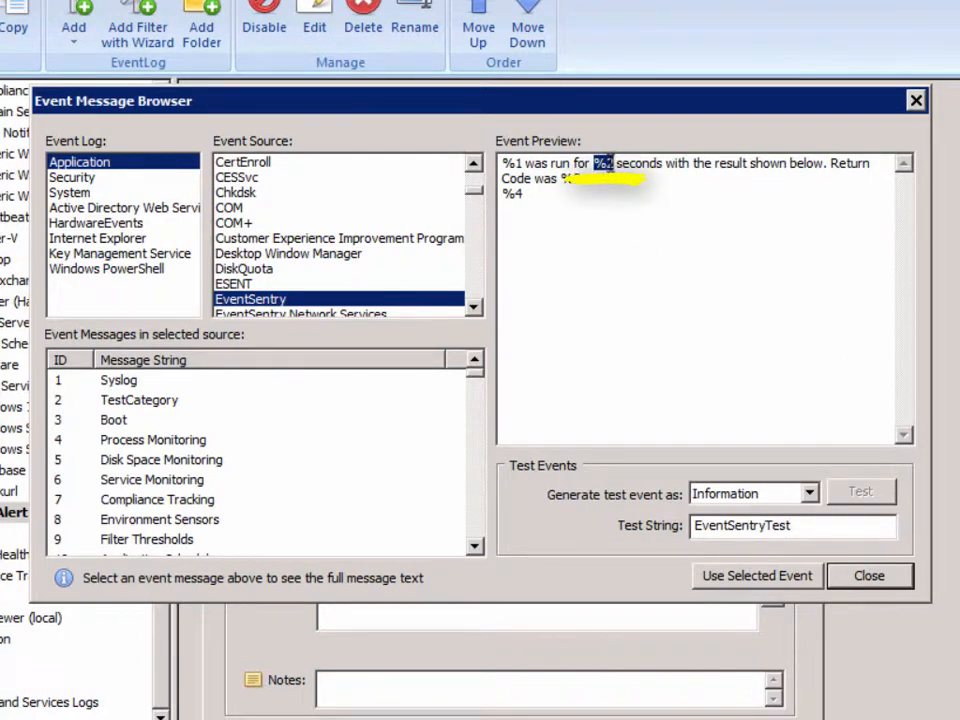
pyautogui.click(873, 575)
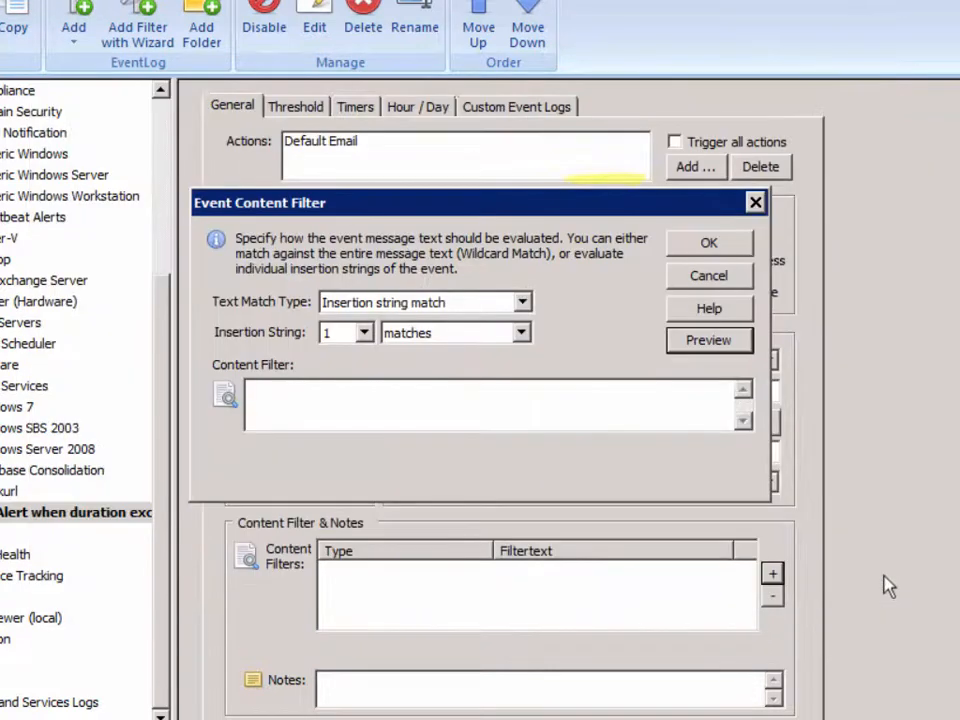
# Step: Set the content filter to insertion string 2 more than 2 and add it to the filter
pyautogui.click(364, 333)
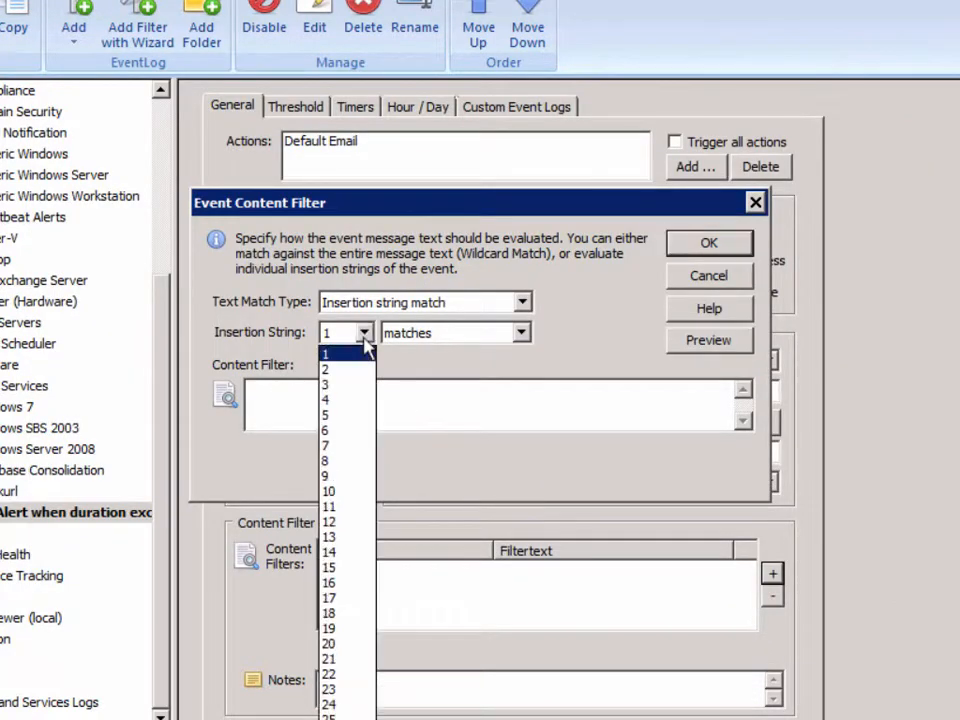
pyautogui.click(352, 368)
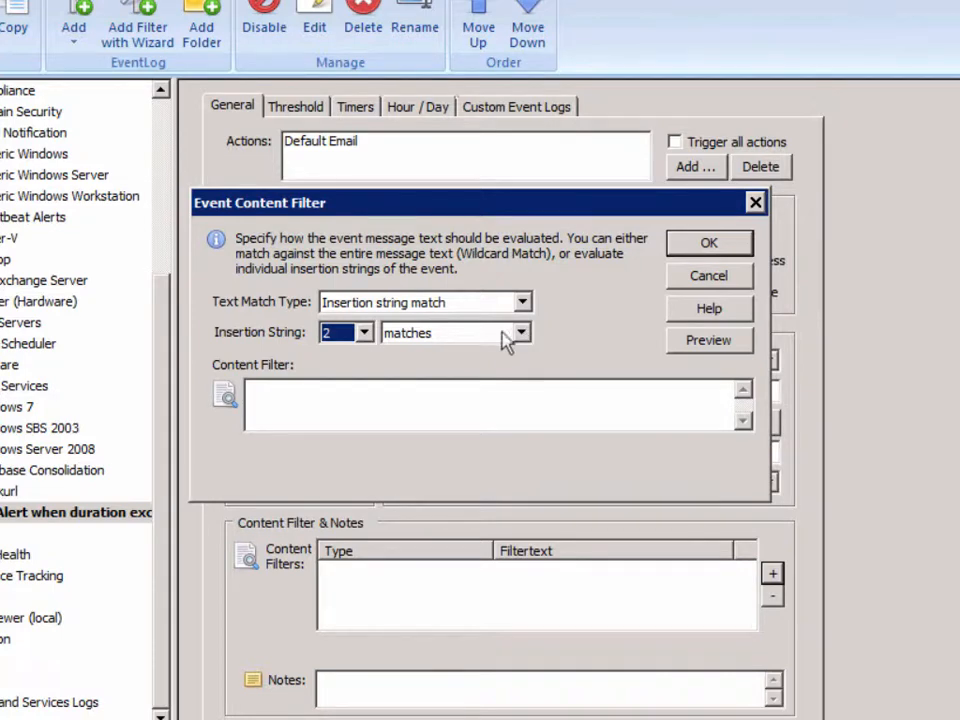
pyautogui.click(435, 340)
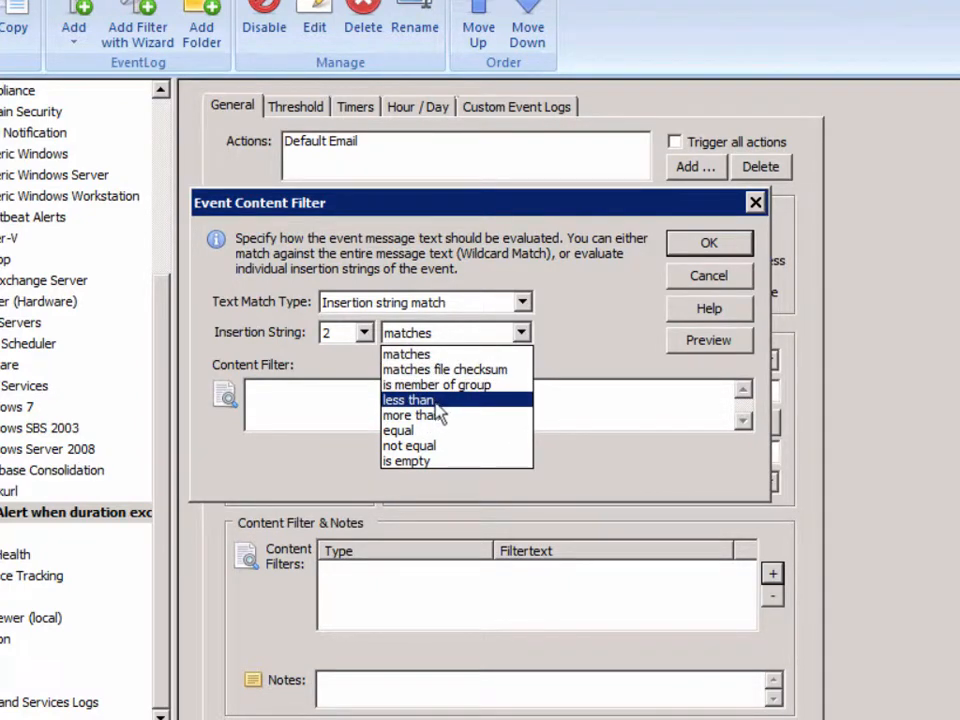
pyautogui.click(441, 416)
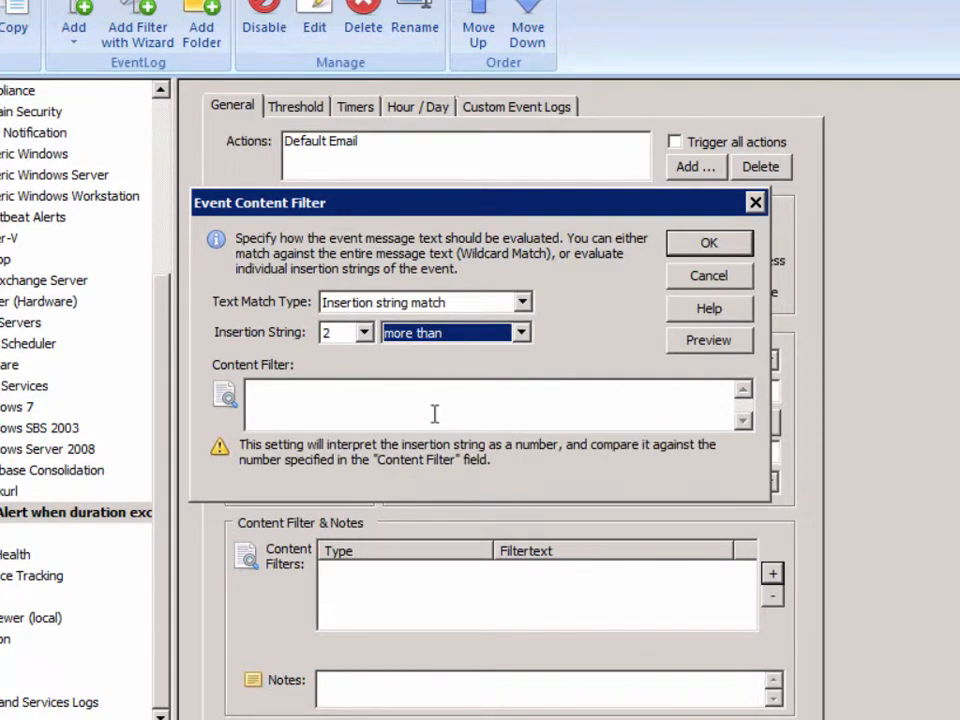
pyautogui.click(428, 407)
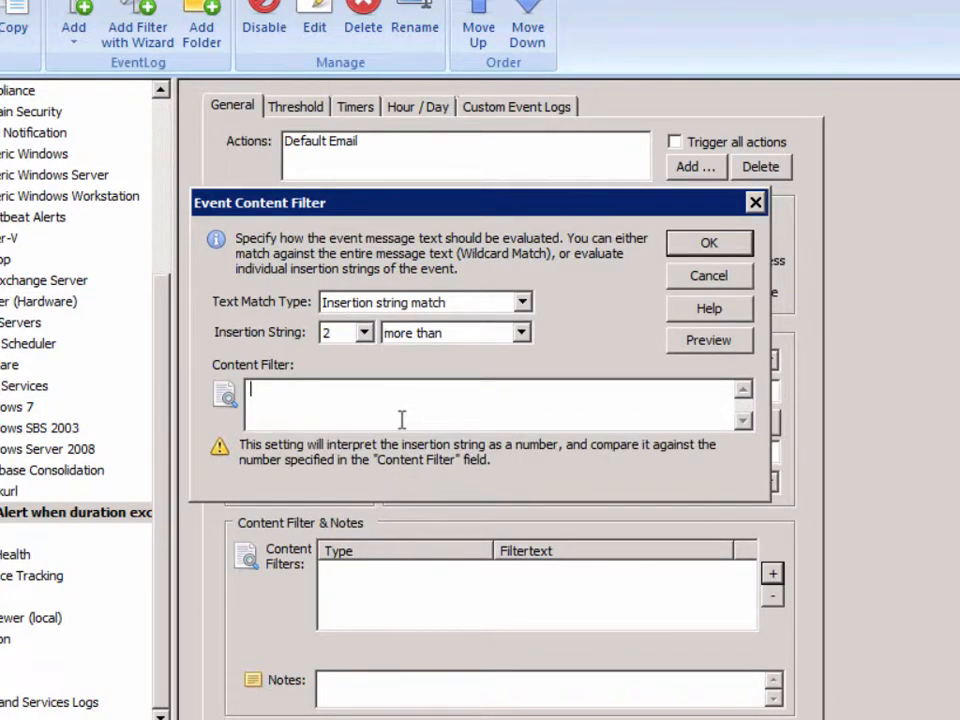
pyautogui.write('2')
pyautogui.click(709, 244)
pyautogui.click(422, 576)
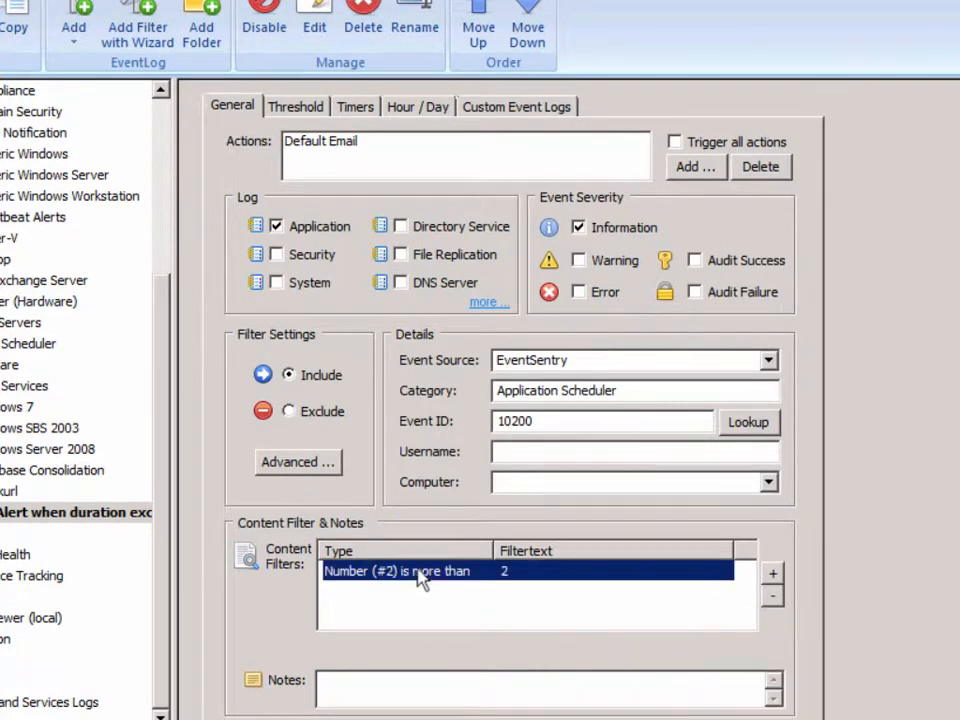
pyautogui.moveTo(542, 420)
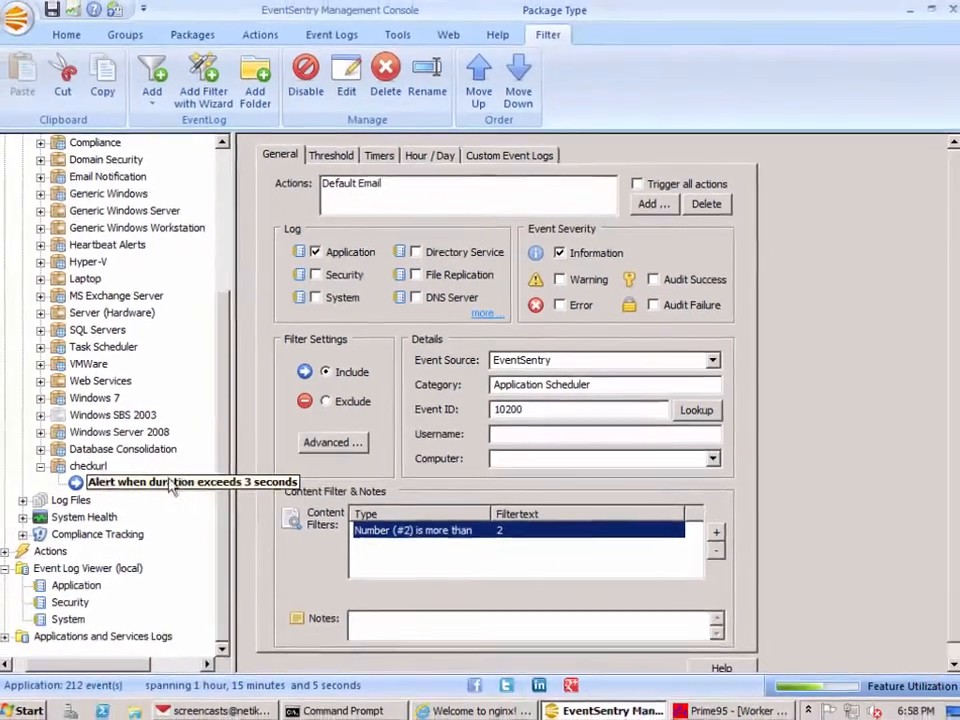
pyautogui.moveTo(503, 536)
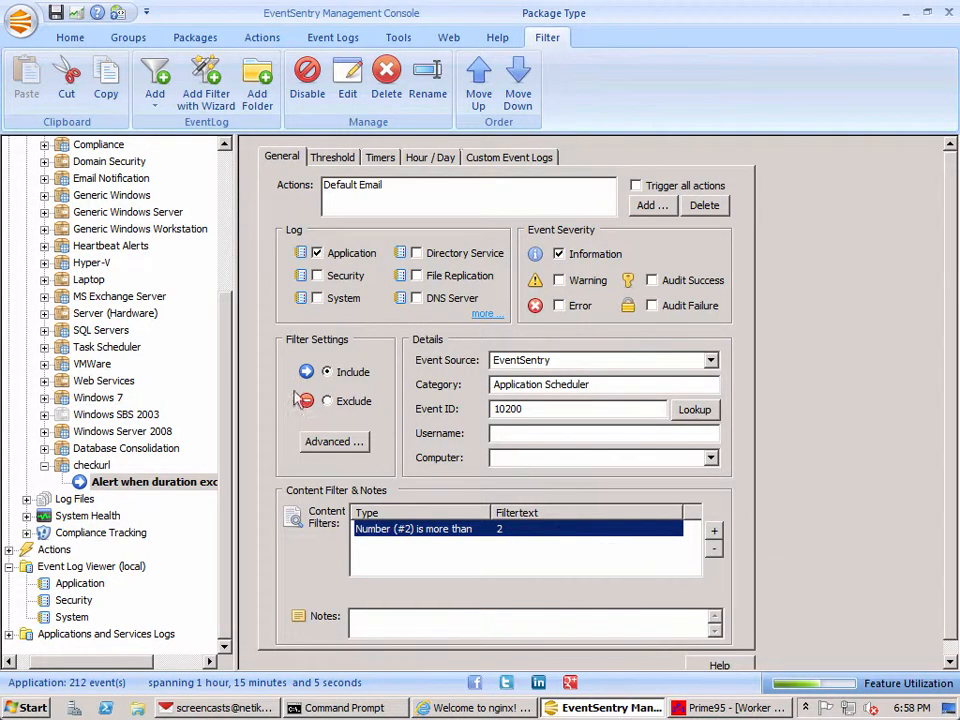
pyautogui.moveTo(398, 537)
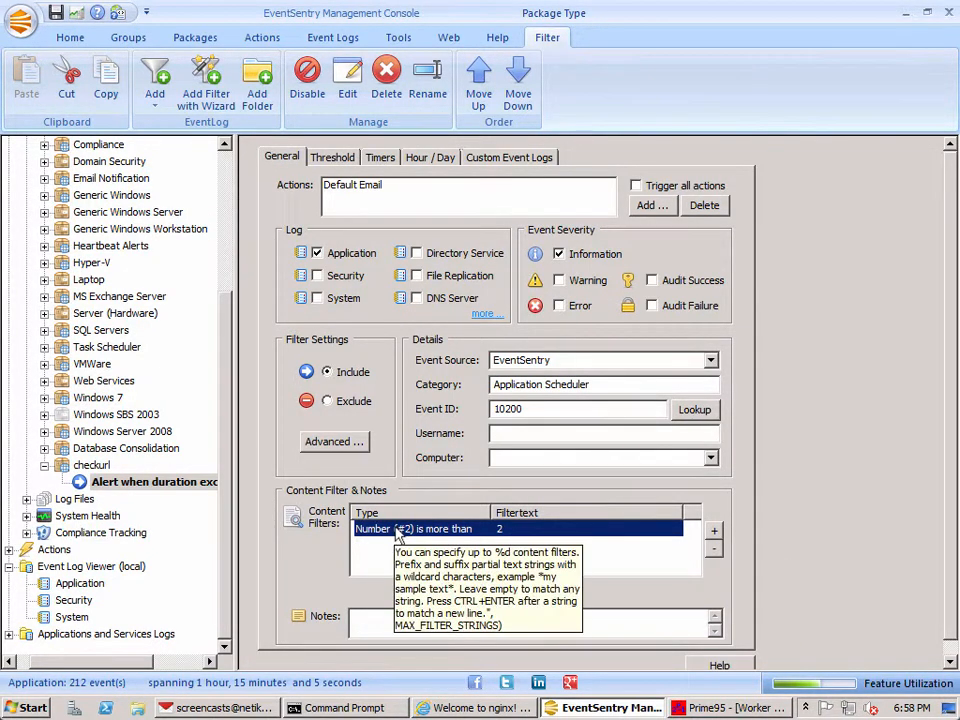
pyautogui.click(714, 530)
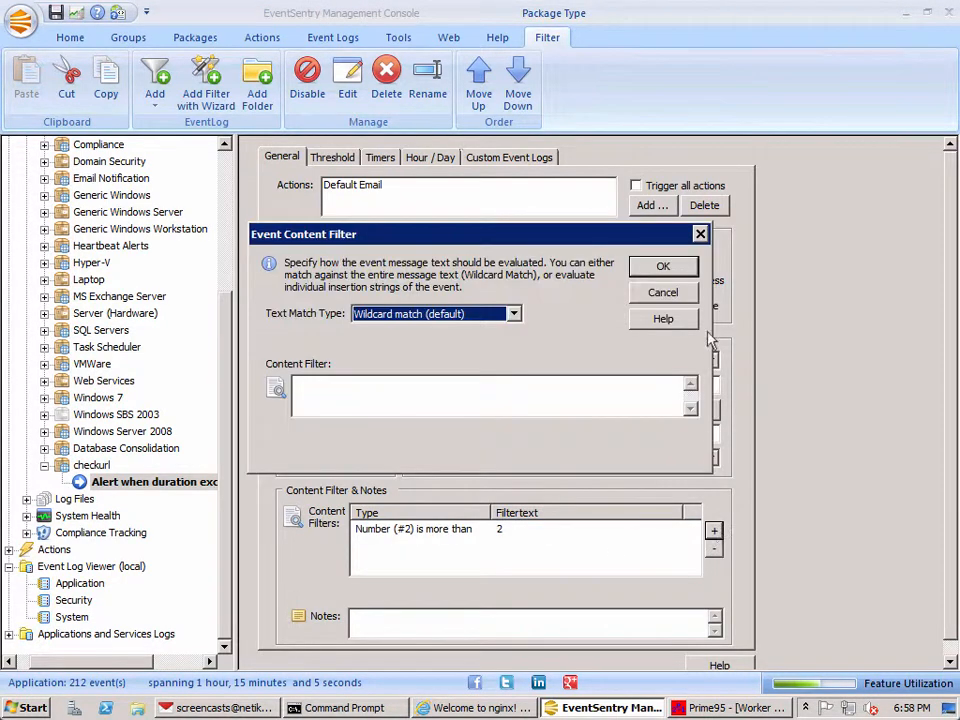
pyautogui.click(515, 313)
pyautogui.click(425, 343)
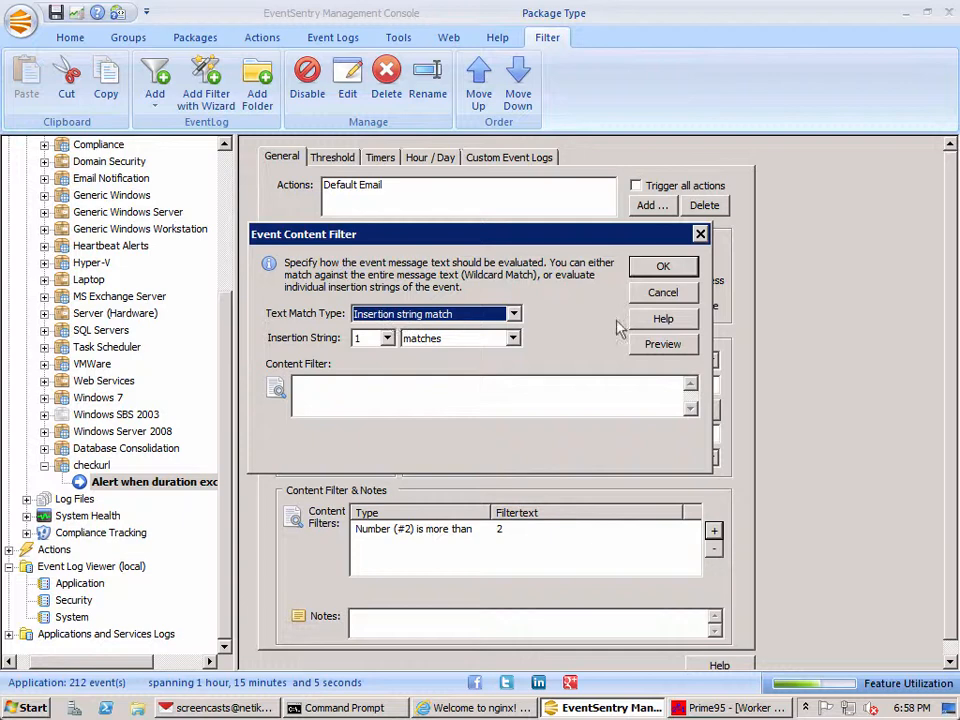
pyautogui.click(656, 349)
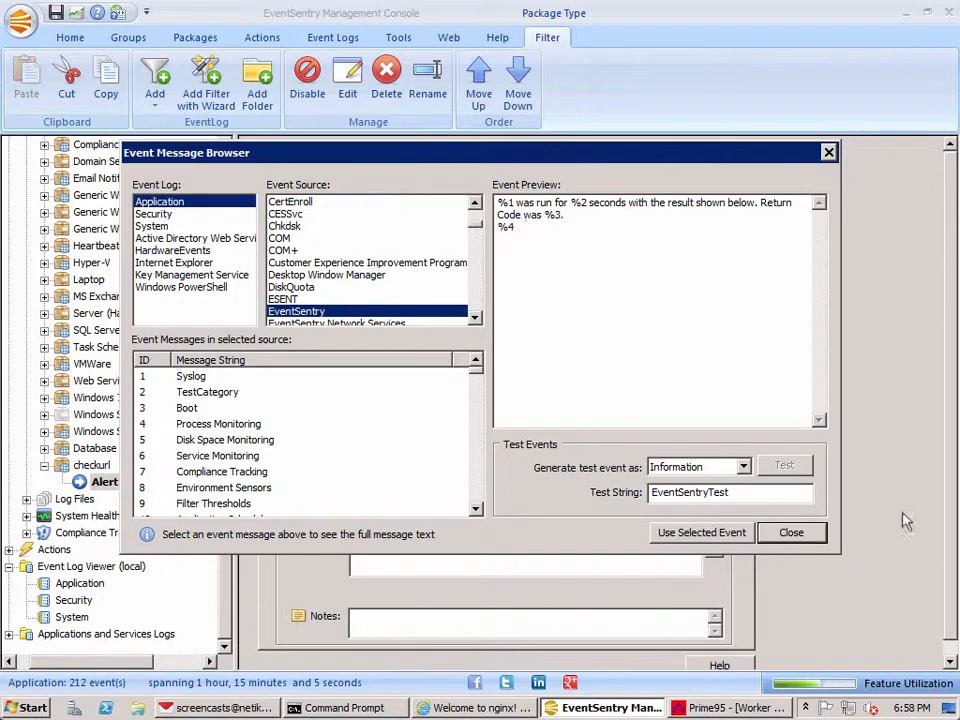
pyautogui.click(806, 538)
pyautogui.click(664, 291)
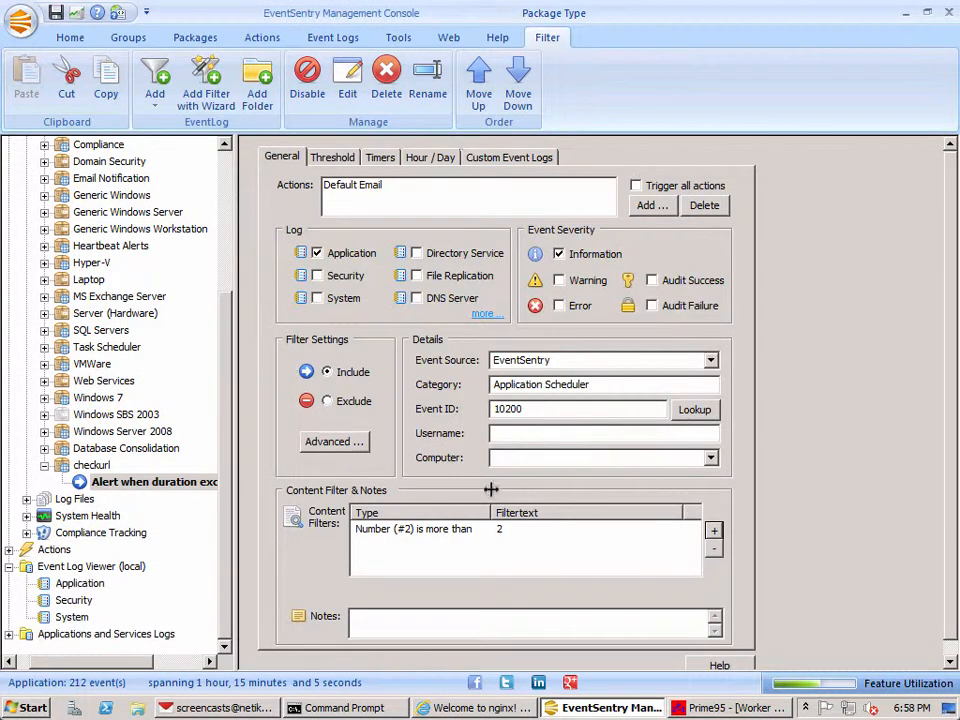
# Step: Save the configuration with the new checkurl filter
pyautogui.click(476, 536)
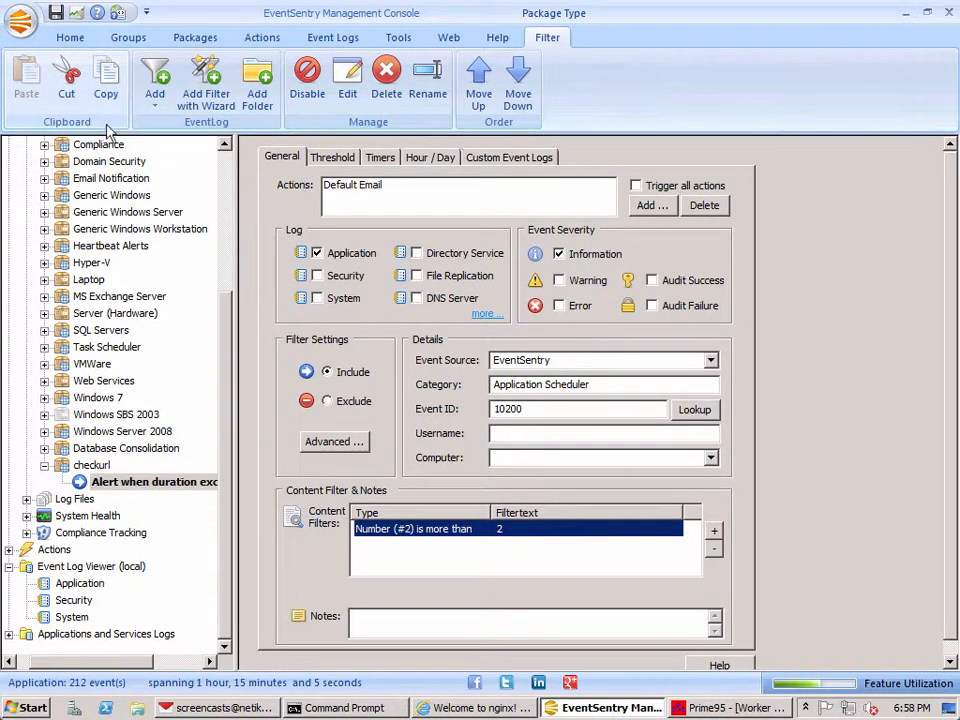
pyautogui.click(56, 13)
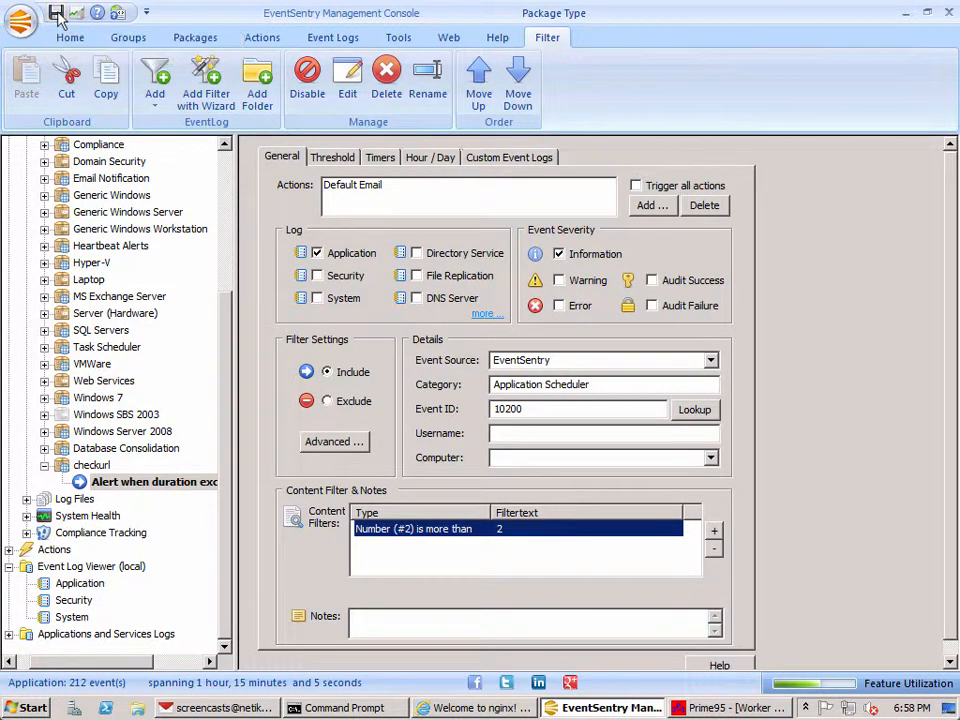
# Step: Refresh the Application log and review the assigned event log packages in the newest EventSentry event's details
pyautogui.click(80, 585)
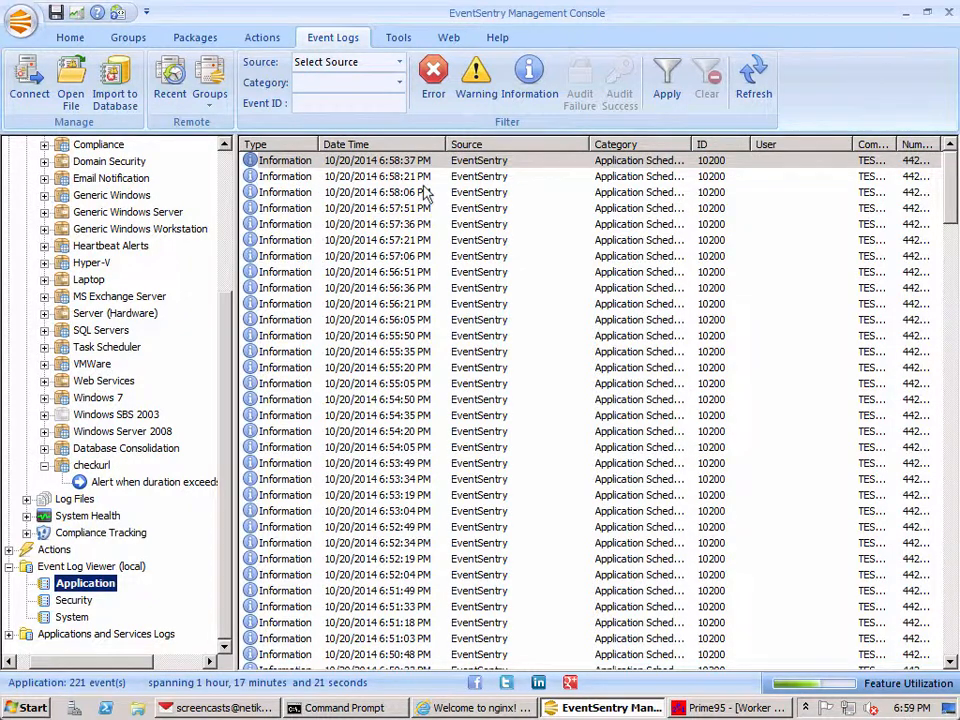
pyautogui.click(320, 160)
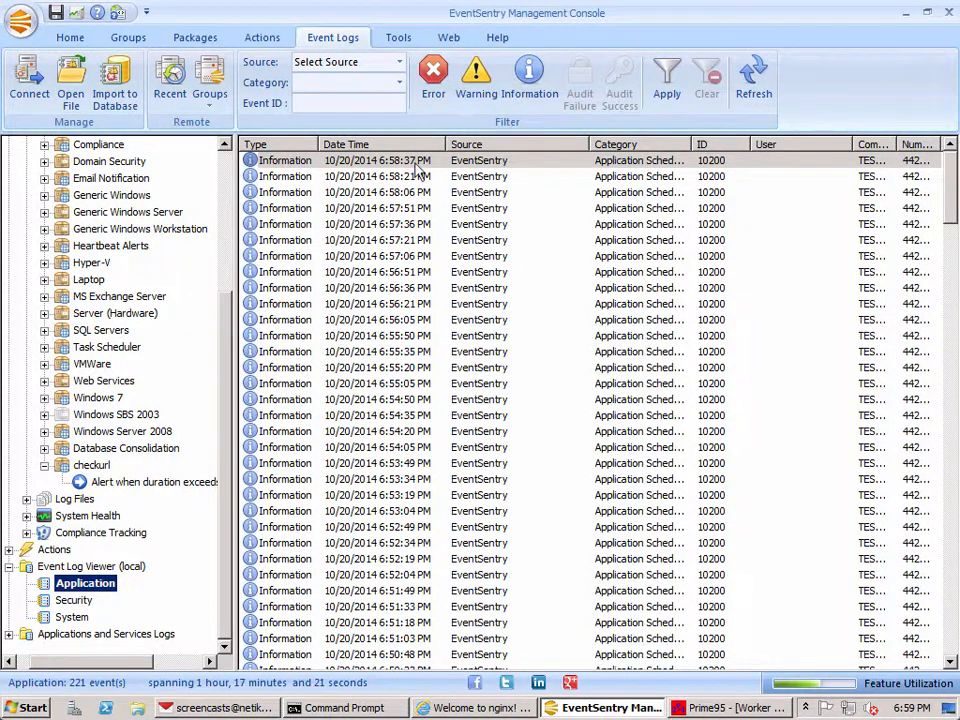
pyautogui.click(758, 90)
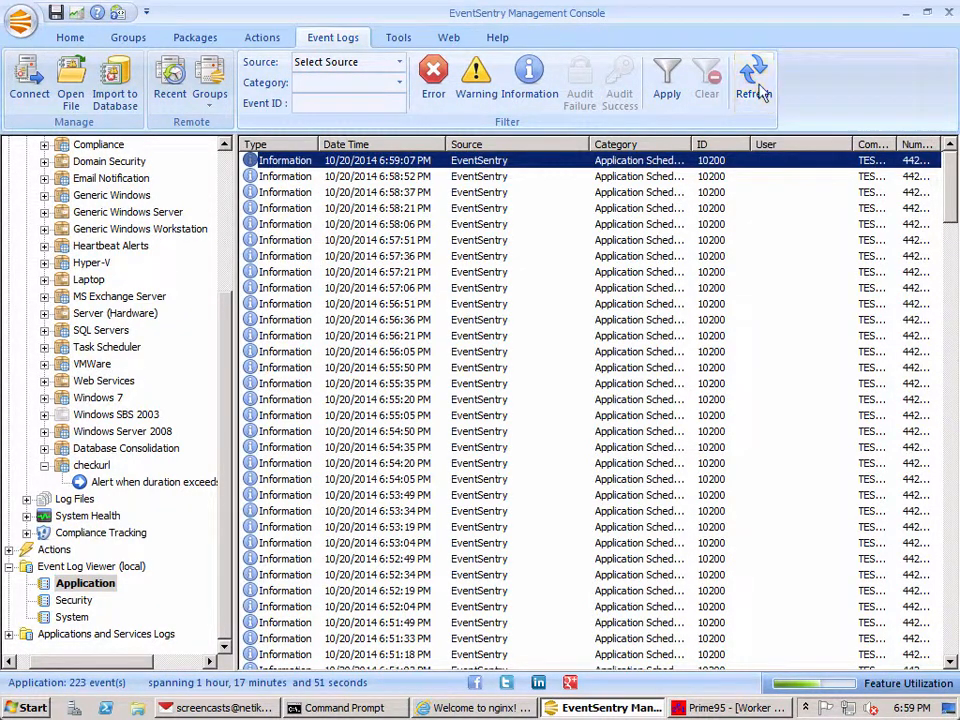
pyautogui.click(756, 88)
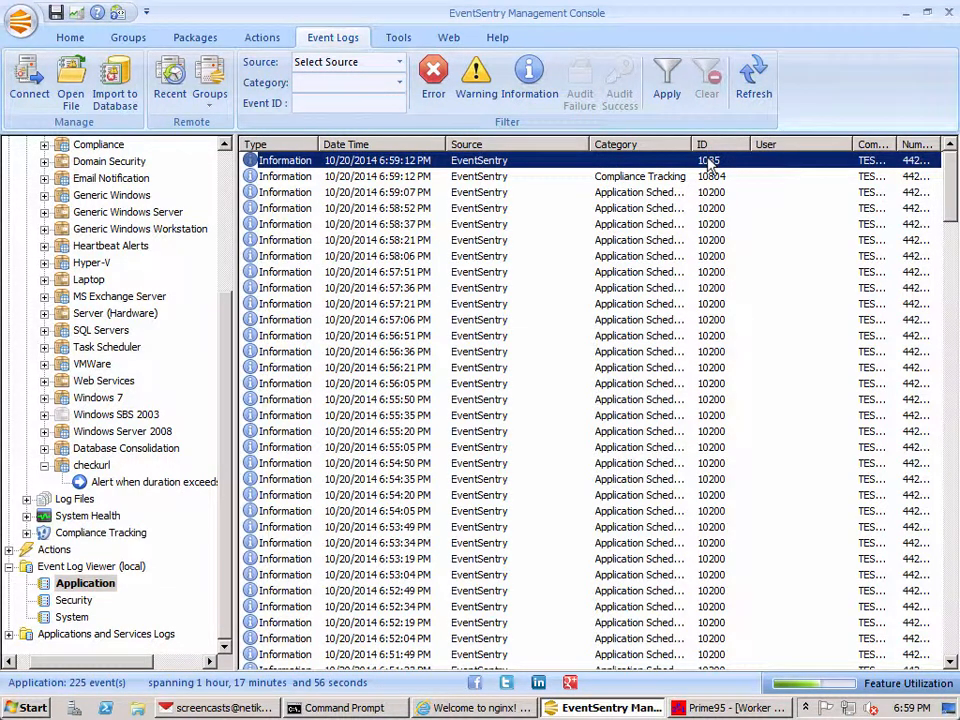
pyautogui.doubleClick(740, 170)
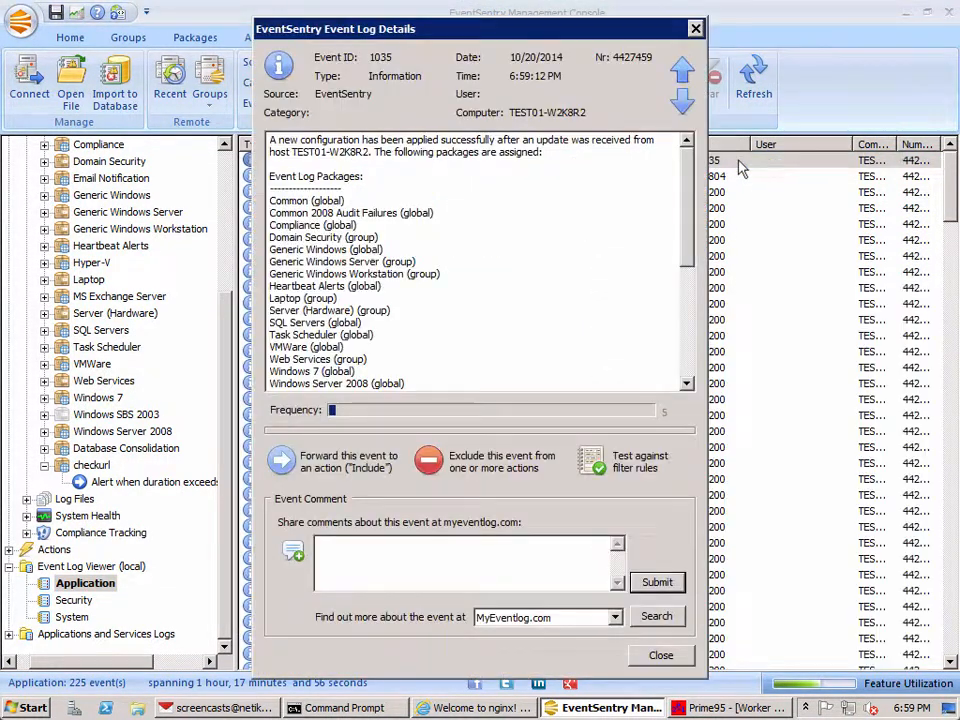
pyautogui.moveTo(686, 204); pyautogui.dragTo(692, 234)
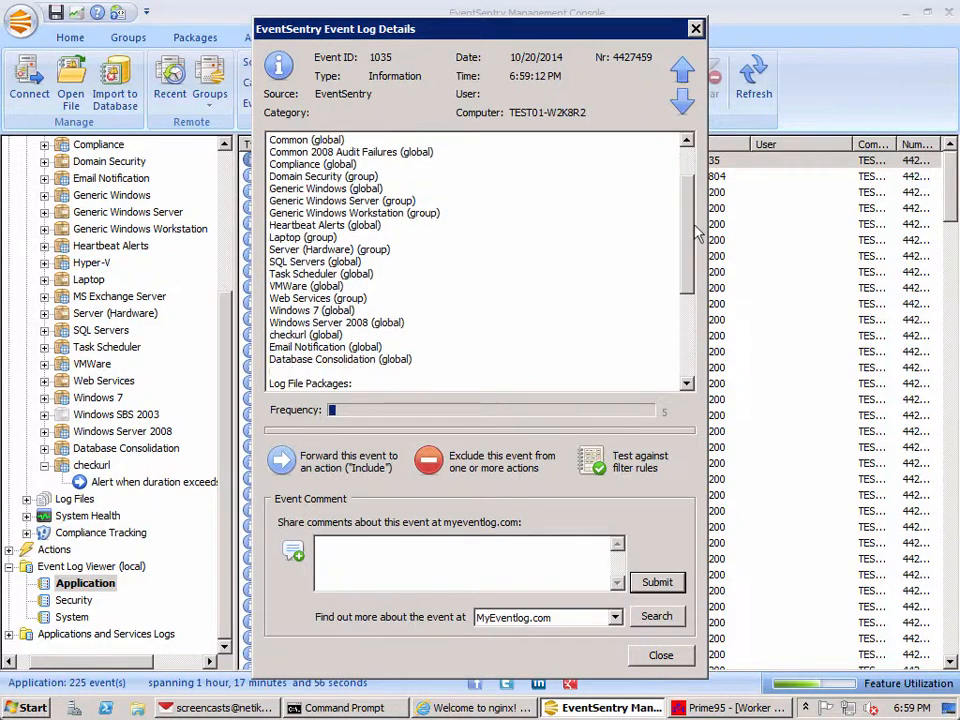
# Step: Locate the checkurl package in the event's list of assigned event log packages, and close the event details
pyautogui.moveTo(266, 344); pyautogui.dragTo(265, 335)
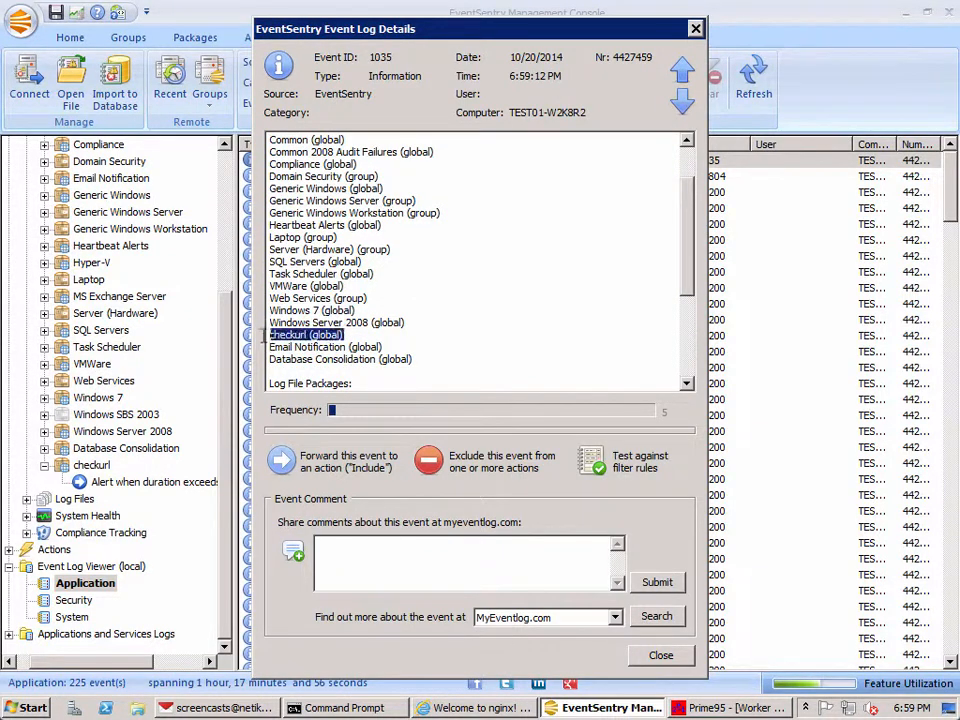
pyautogui.scroll(1, 515, 205)
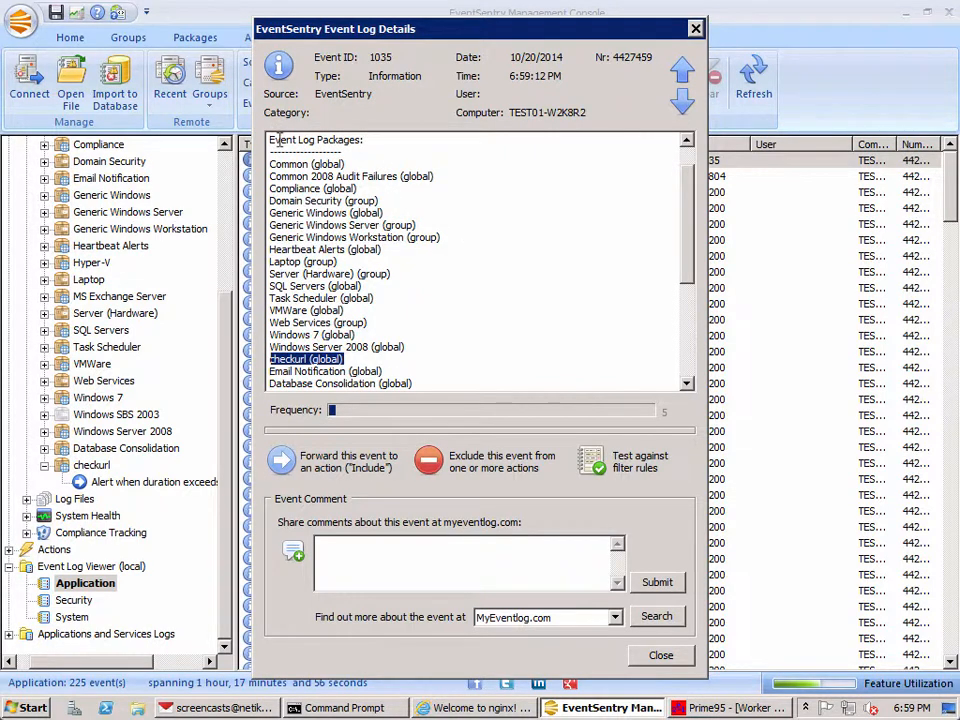
pyautogui.click(661, 655)
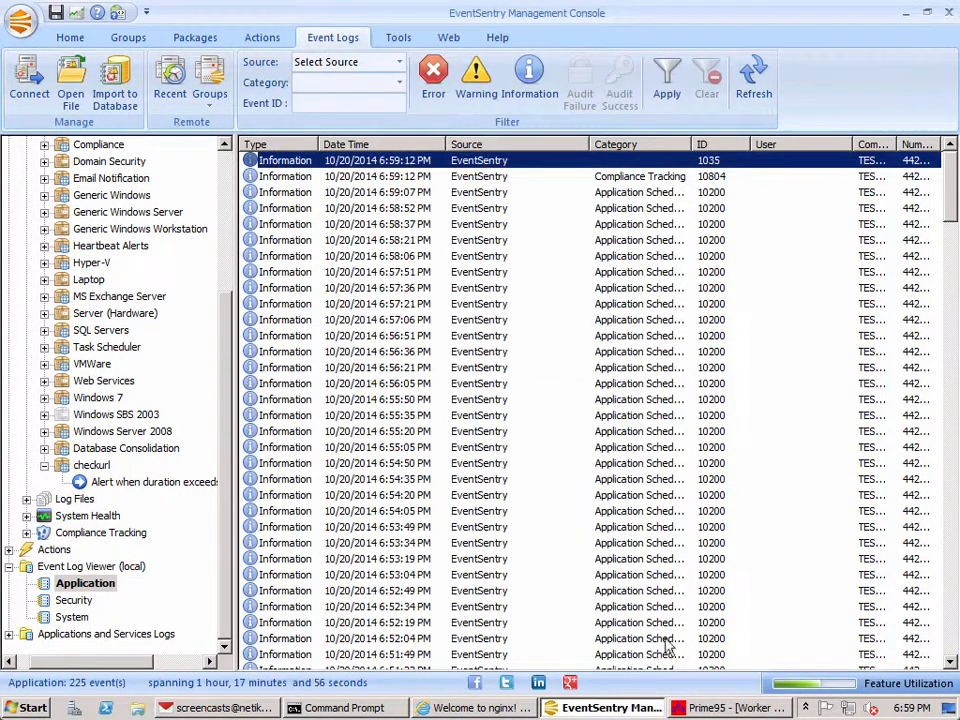
# Step: Review the checkurl run duration in consecutive Application Scheduler events with ID 10200, and close the event details
pyautogui.doubleClick(710, 192)
pyautogui.click(682, 101)
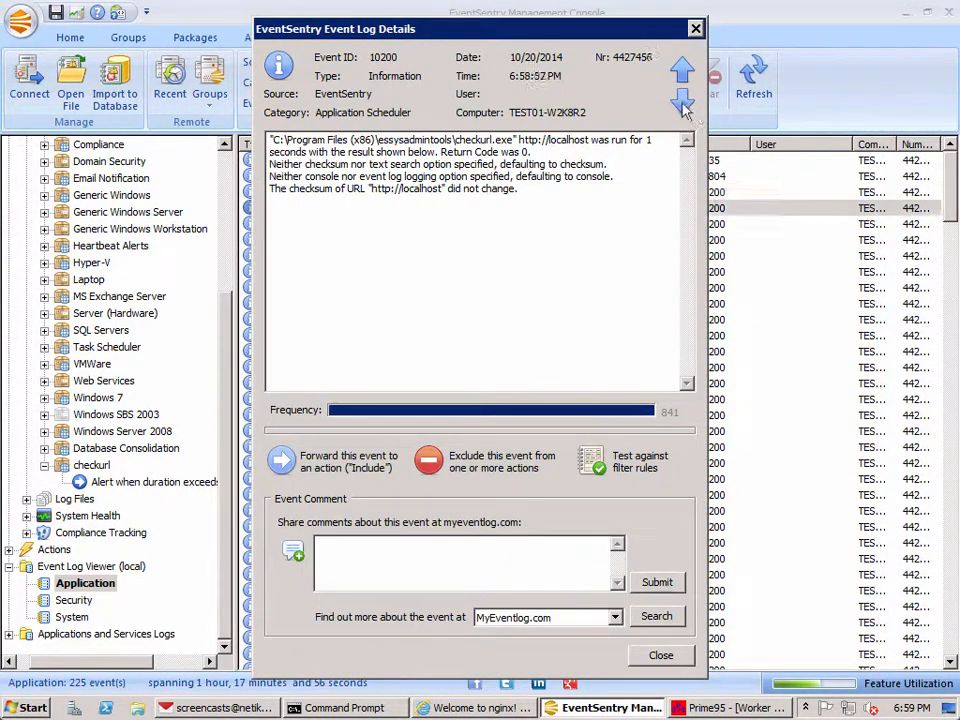
pyautogui.click(682, 102)
pyautogui.click(682, 102)
pyautogui.click(682, 102)
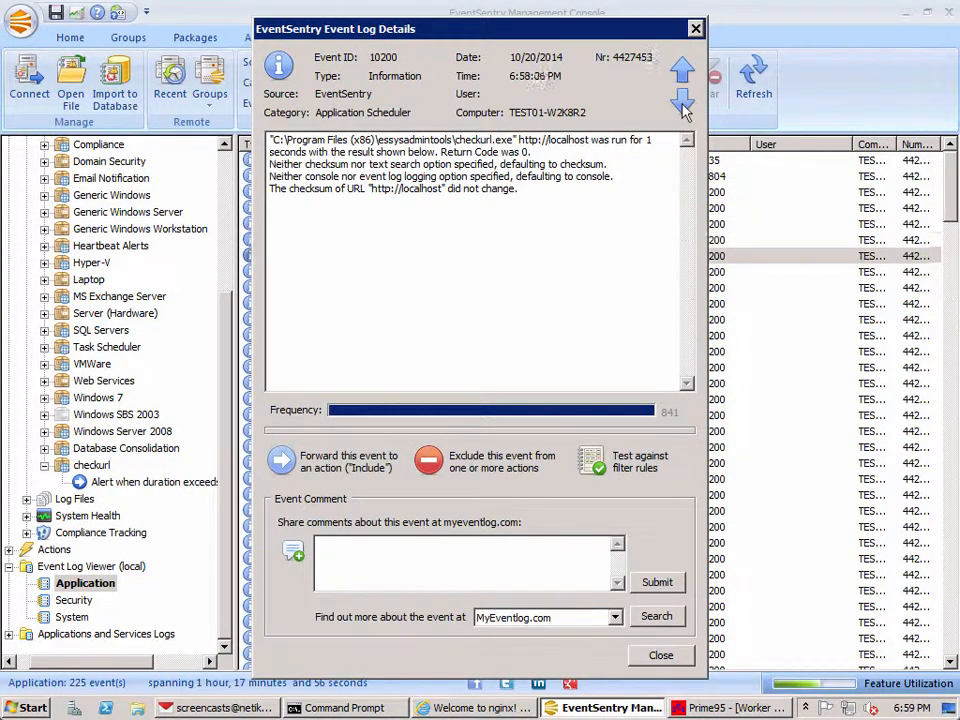
pyautogui.click(682, 102)
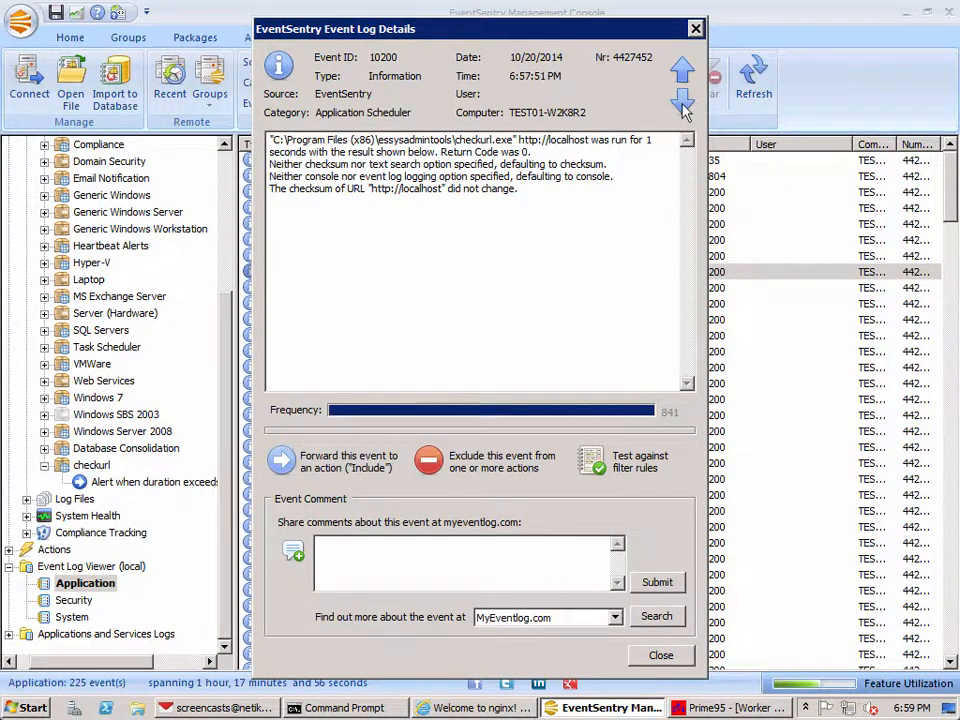
pyautogui.click(695, 28)
# Step: Select the newest event in the Application log and check the Opera Mail inbox for alerts before returning to EventSentry
pyautogui.click(692, 180)
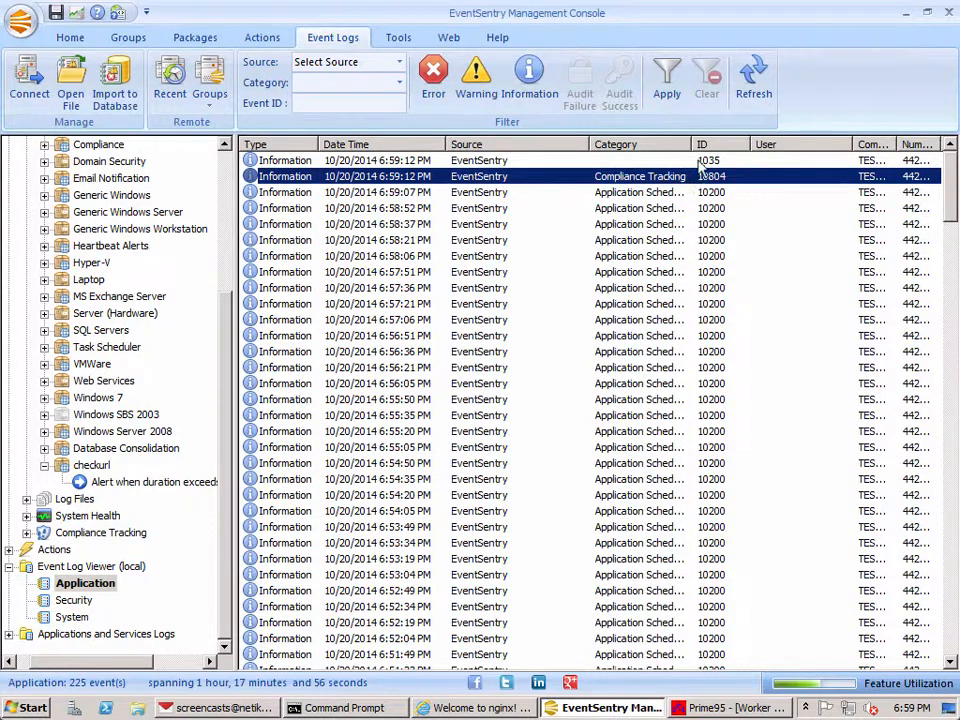
pyautogui.click(698, 162)
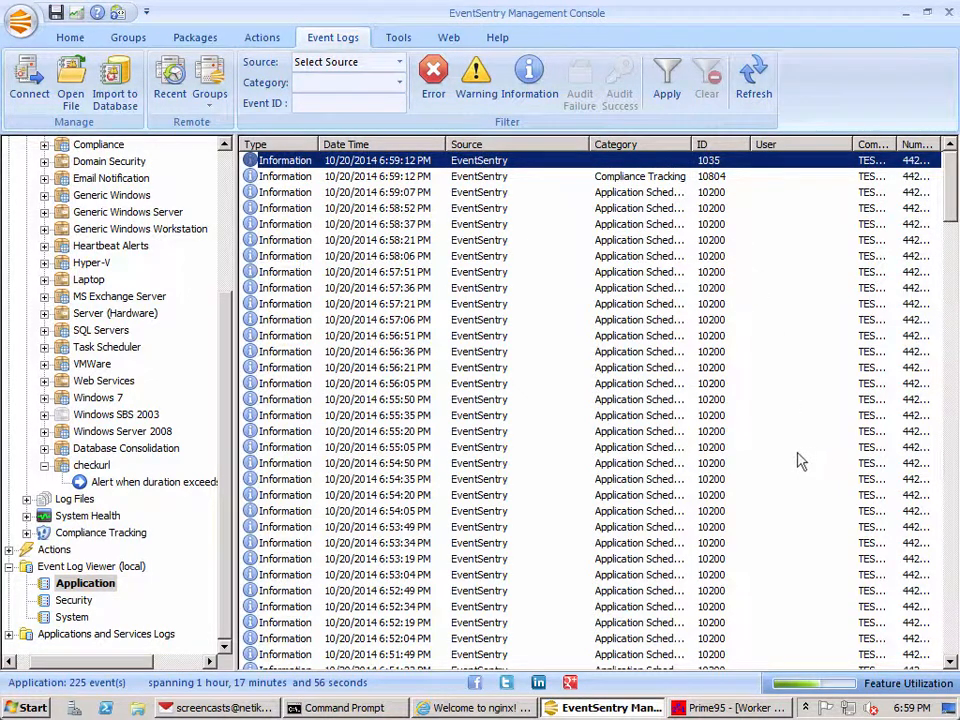
pyautogui.click(262, 708)
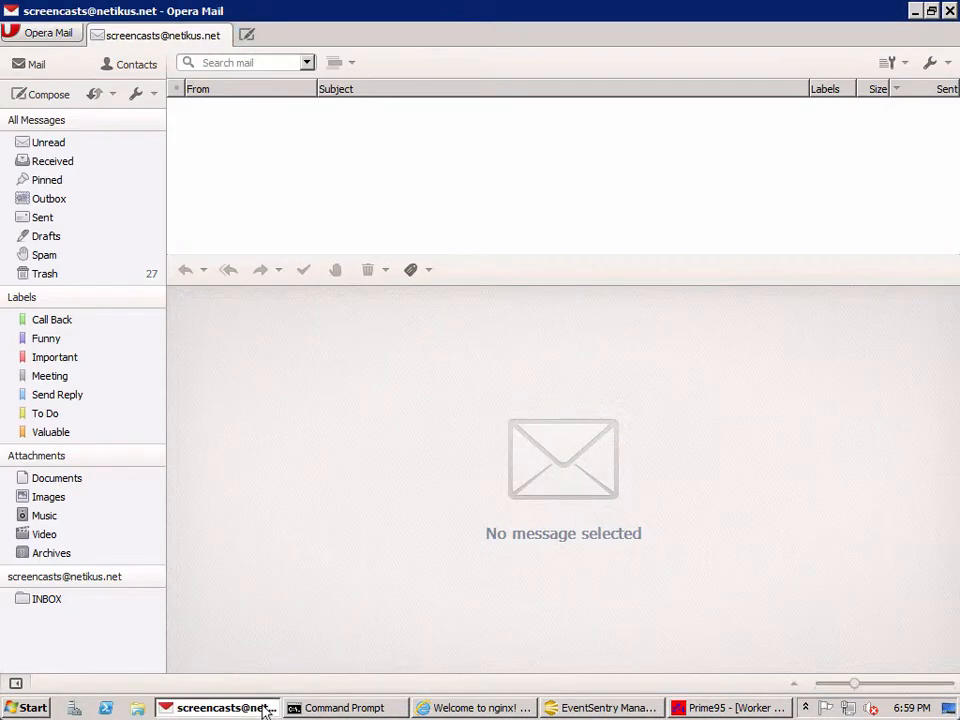
pyautogui.click(265, 708)
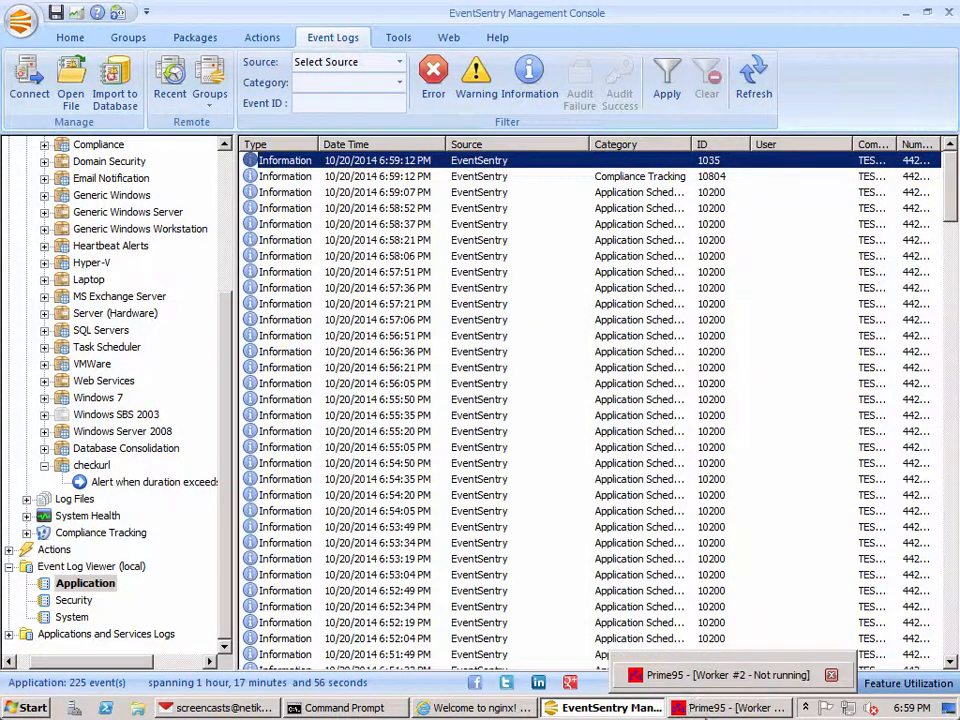
# Step: Switch to Prime95, start a Blend torture test with 2 threads, and check the CPU and memory load in Task Manager
pyautogui.click(706, 711)
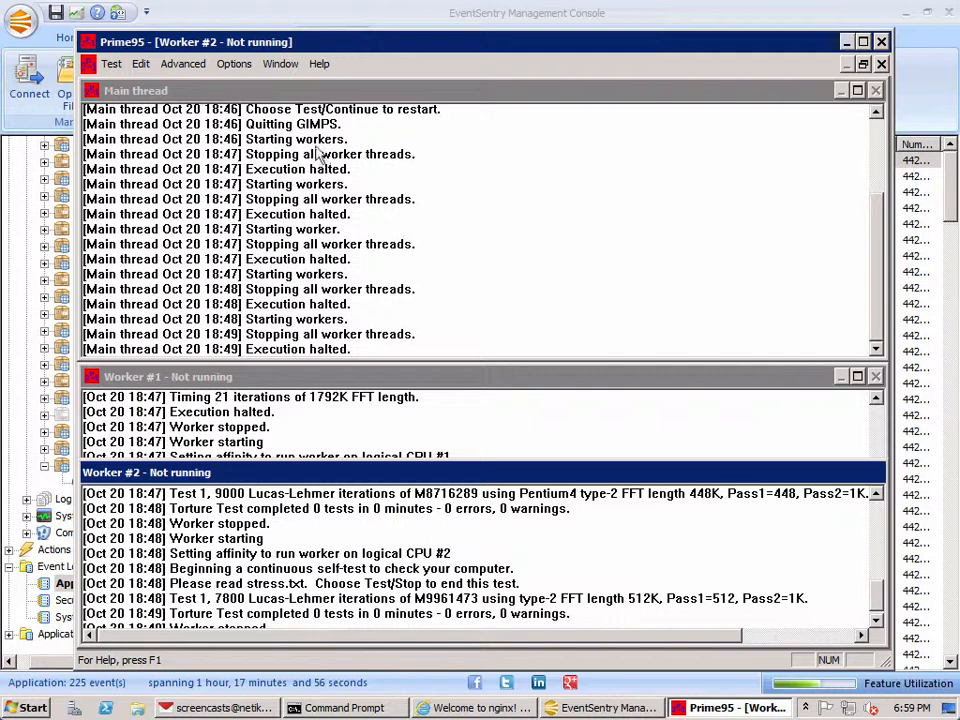
pyautogui.click(236, 66)
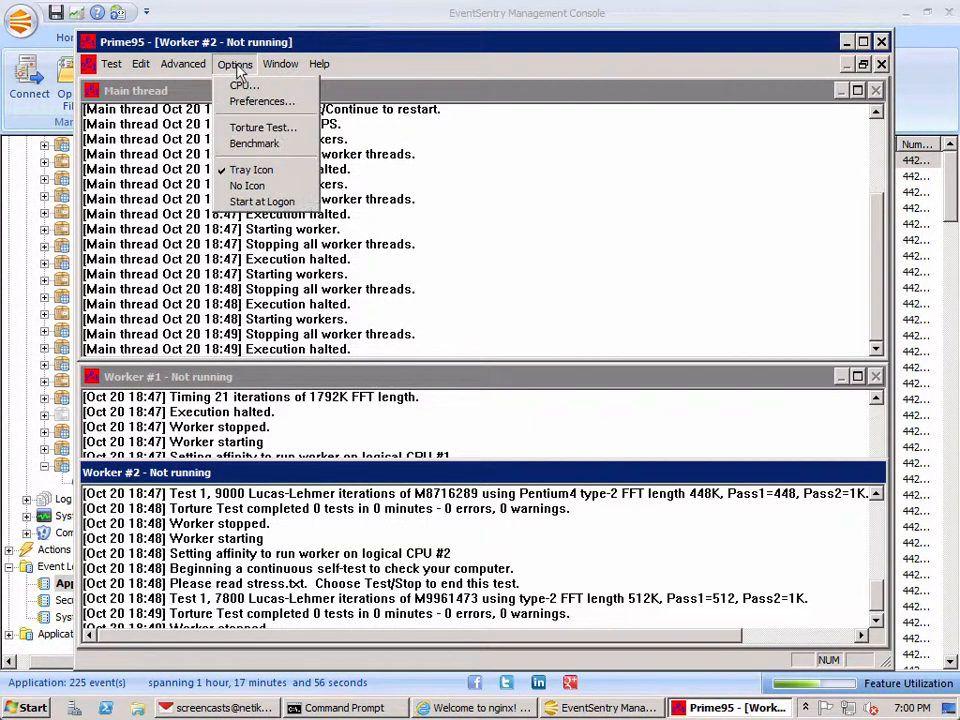
pyautogui.click(258, 127)
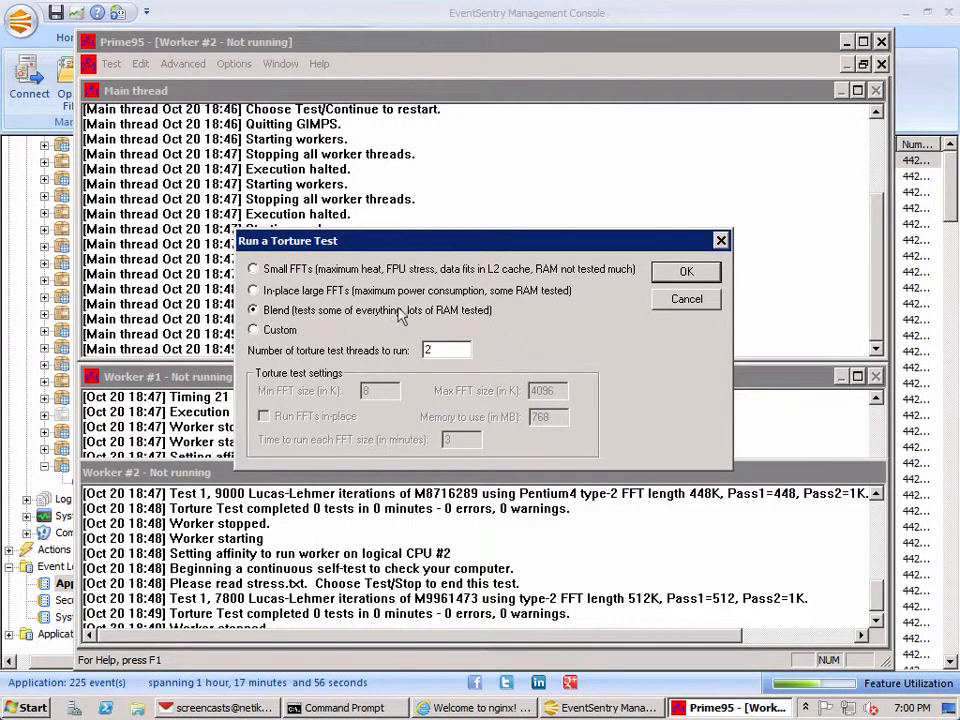
pyautogui.click(442, 352)
pyautogui.click(686, 276)
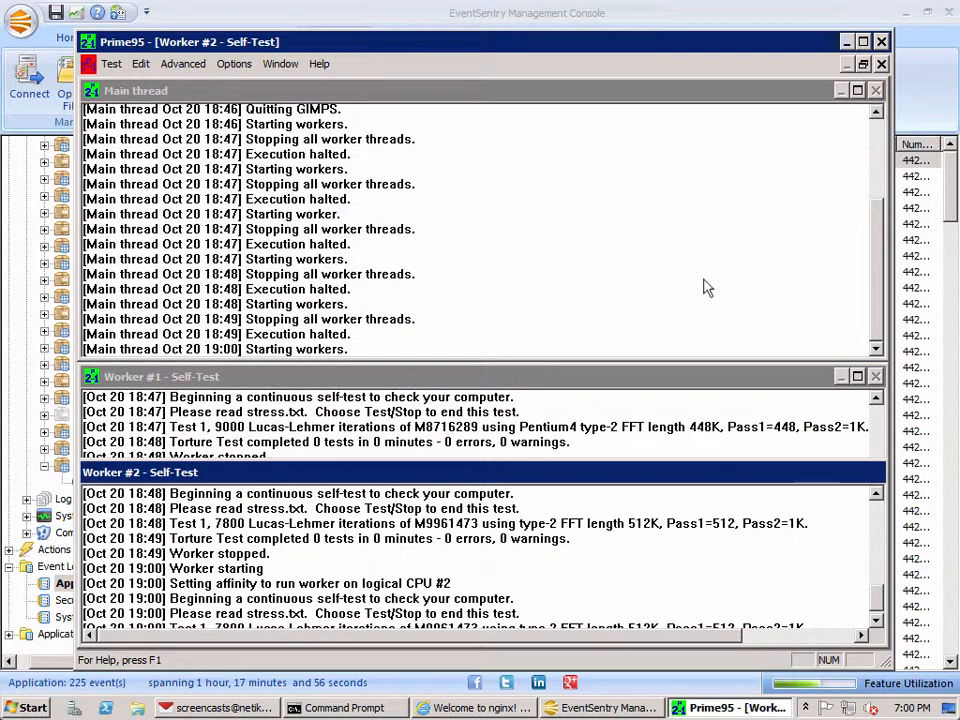
pyautogui.rightClick(800, 712)
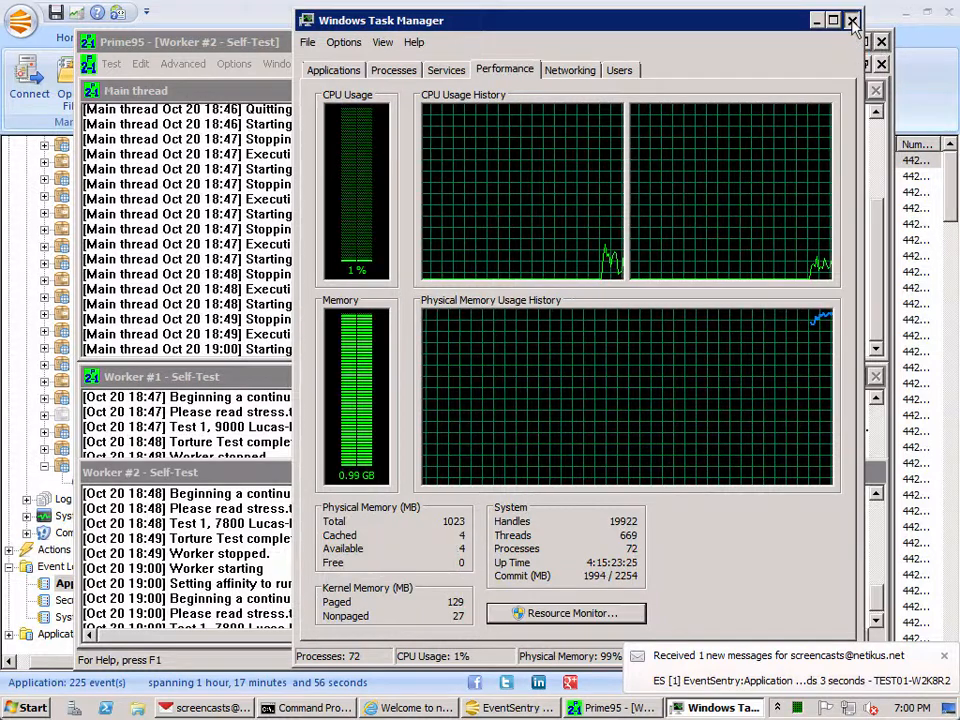
pyautogui.click(851, 21)
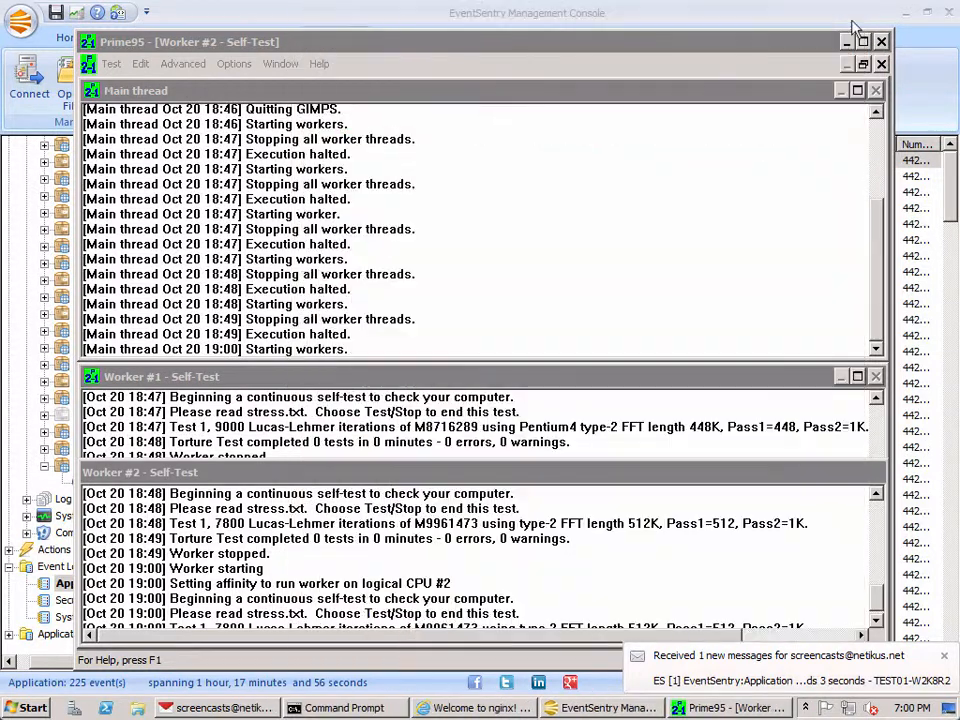
# Step: Switch to Opera Mail and read the new EventSentry duration alert e-mails
pyautogui.click(230, 707)
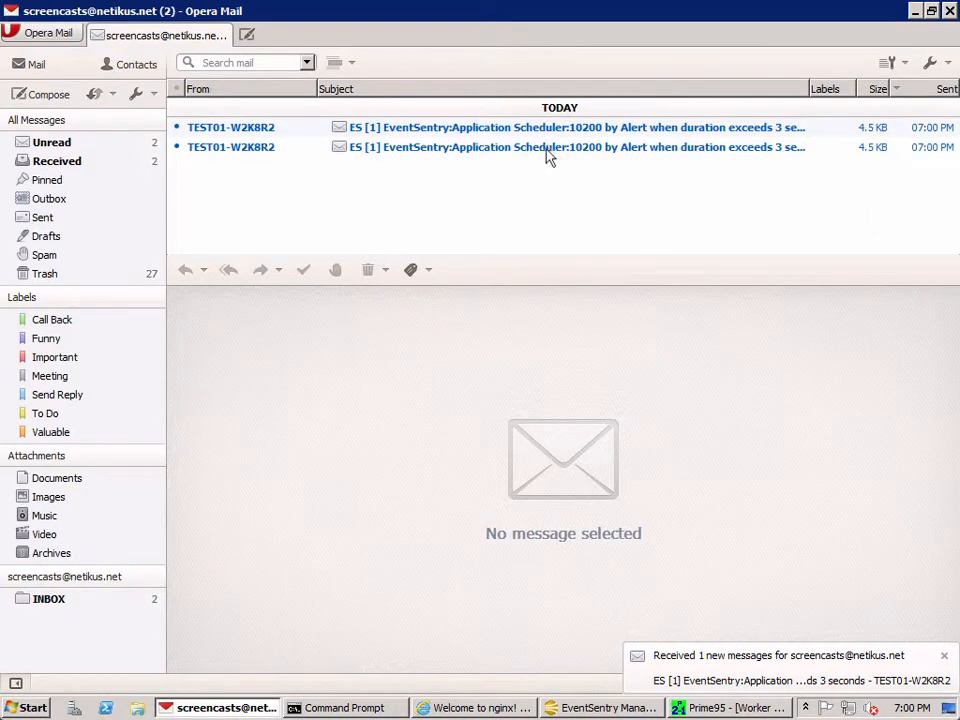
pyautogui.click(549, 156)
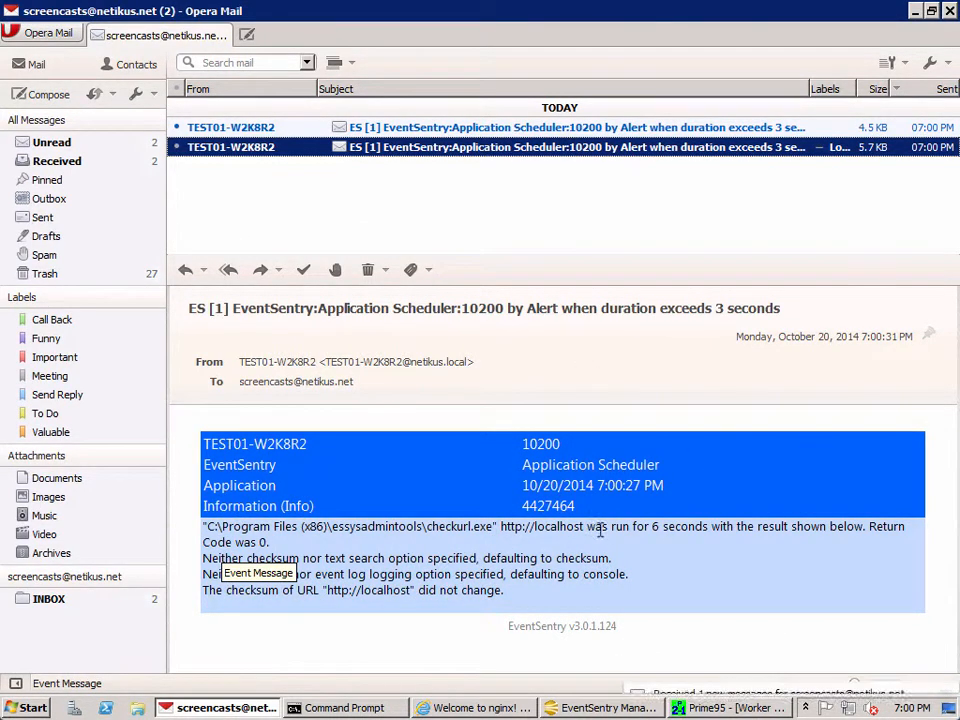
pyautogui.click(598, 129)
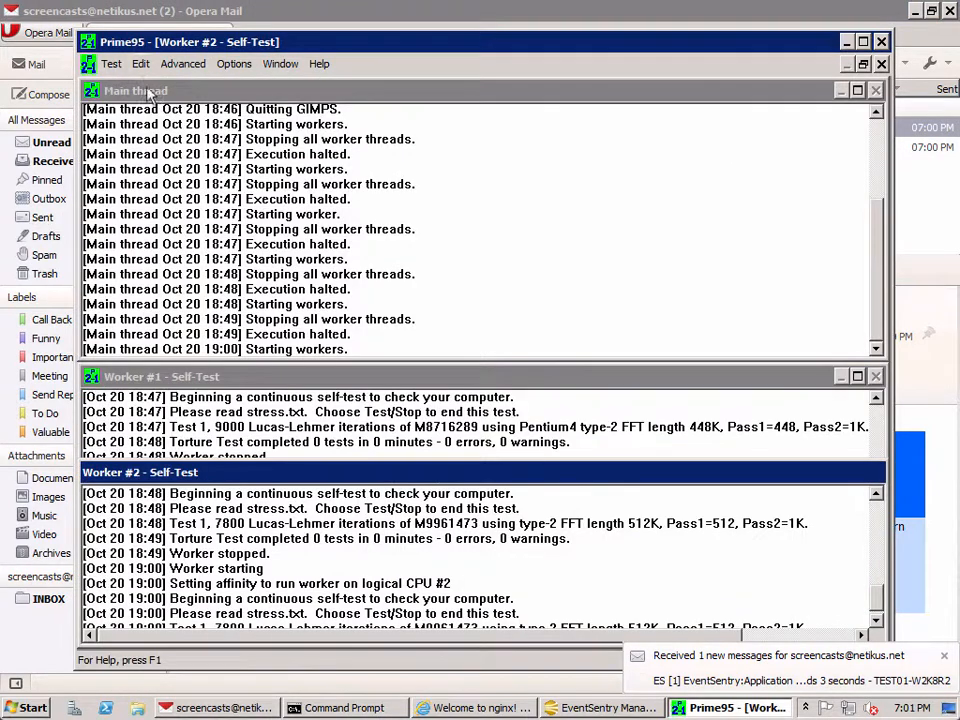
# Step: Stop all workers of the Prime95 torture test
pyautogui.click(111, 64)
pyautogui.click(130, 170)
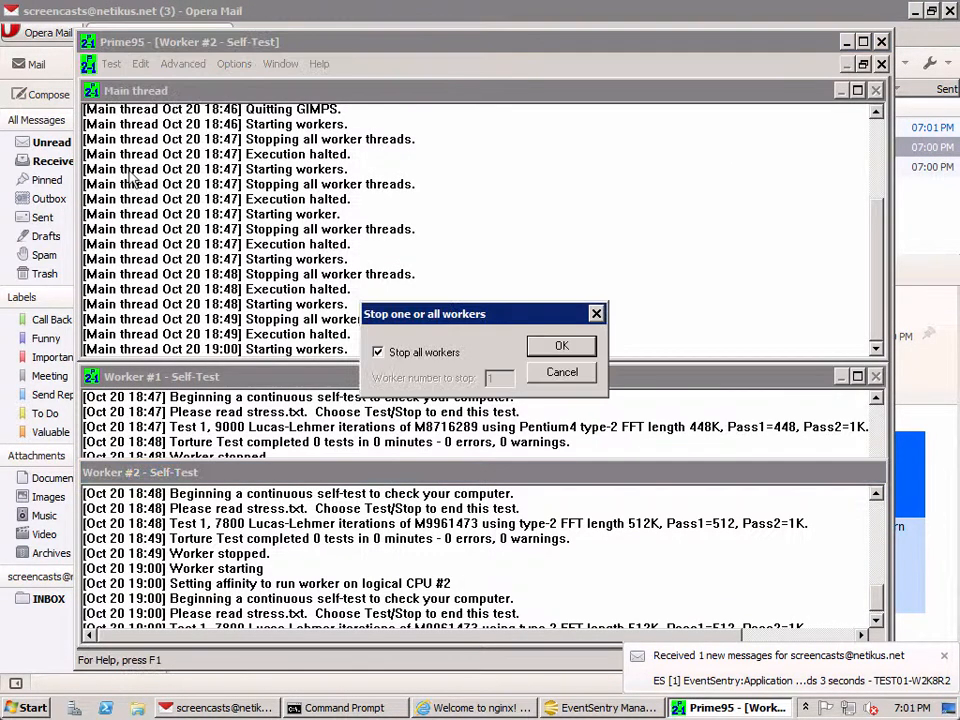
pyautogui.click(548, 347)
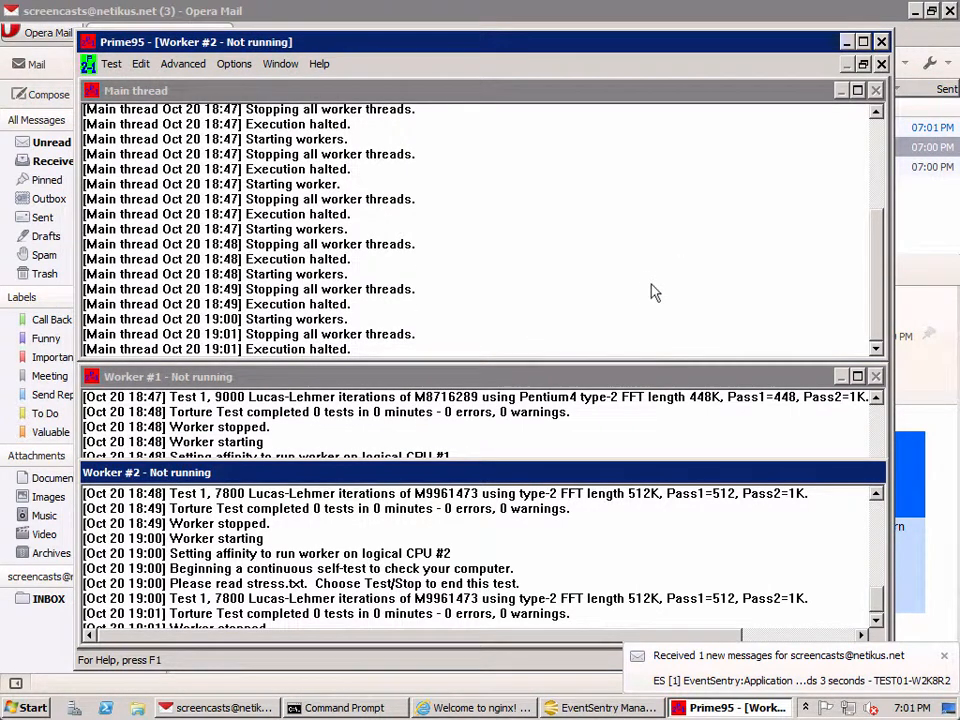
# Step: Return to Opera Mail and compare the checkurl run durations reported in the received alert e-mails
pyautogui.click(240, 712)
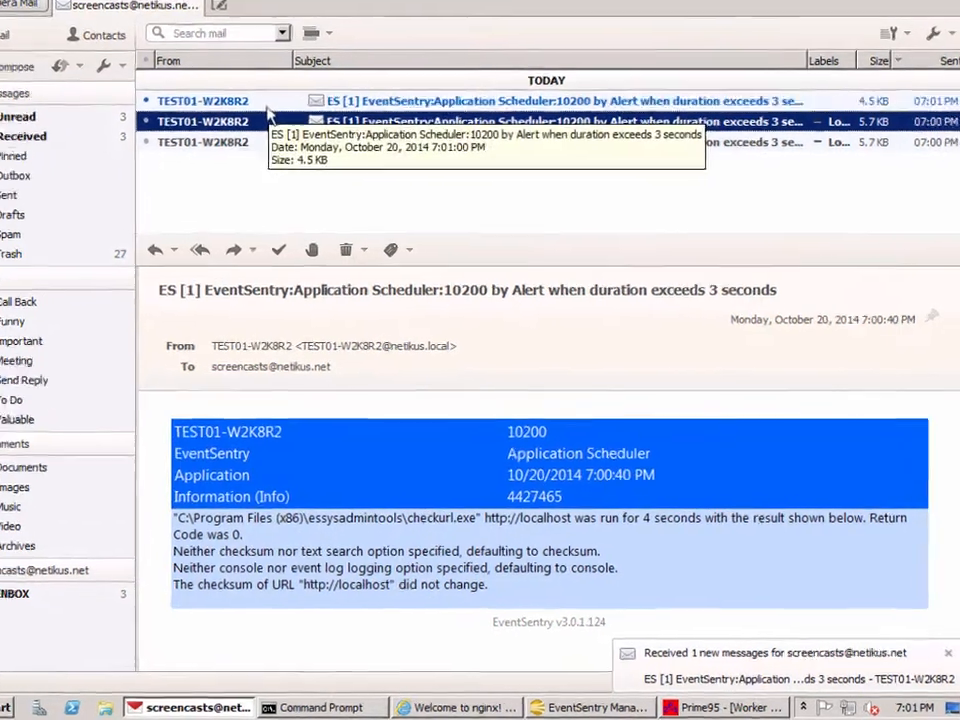
pyautogui.click(293, 131)
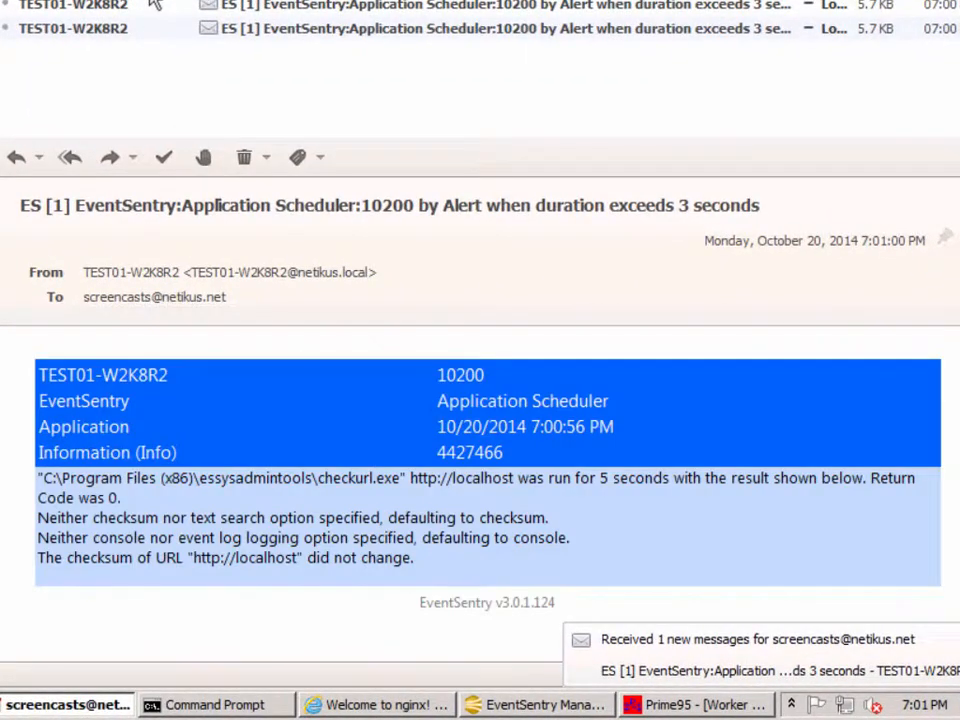
pyautogui.click(370, 28)
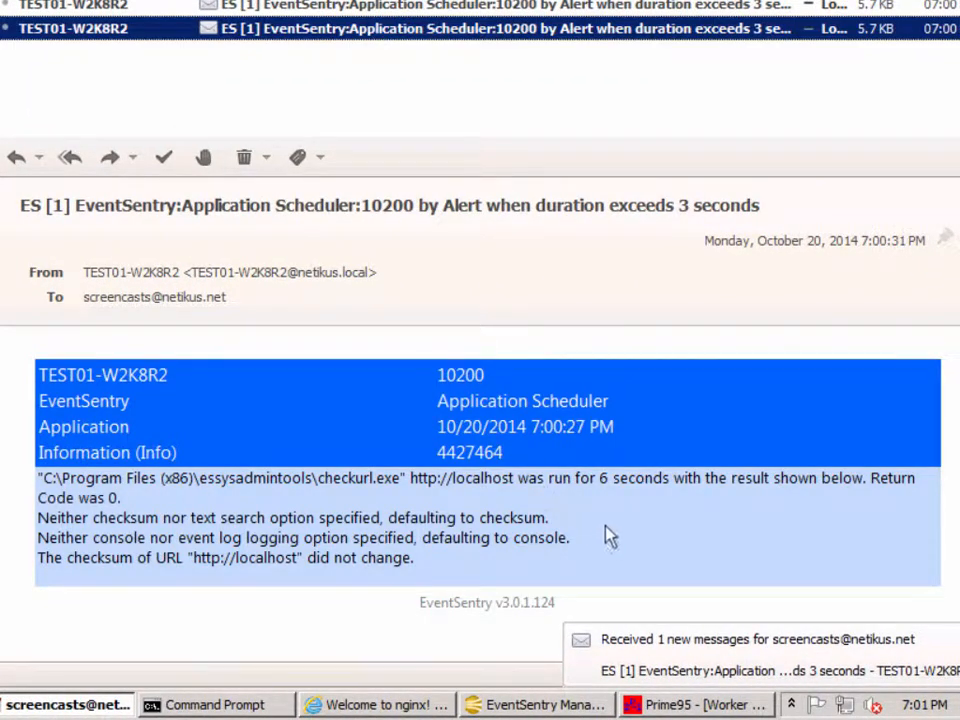
pyautogui.doubleClick(603, 478)
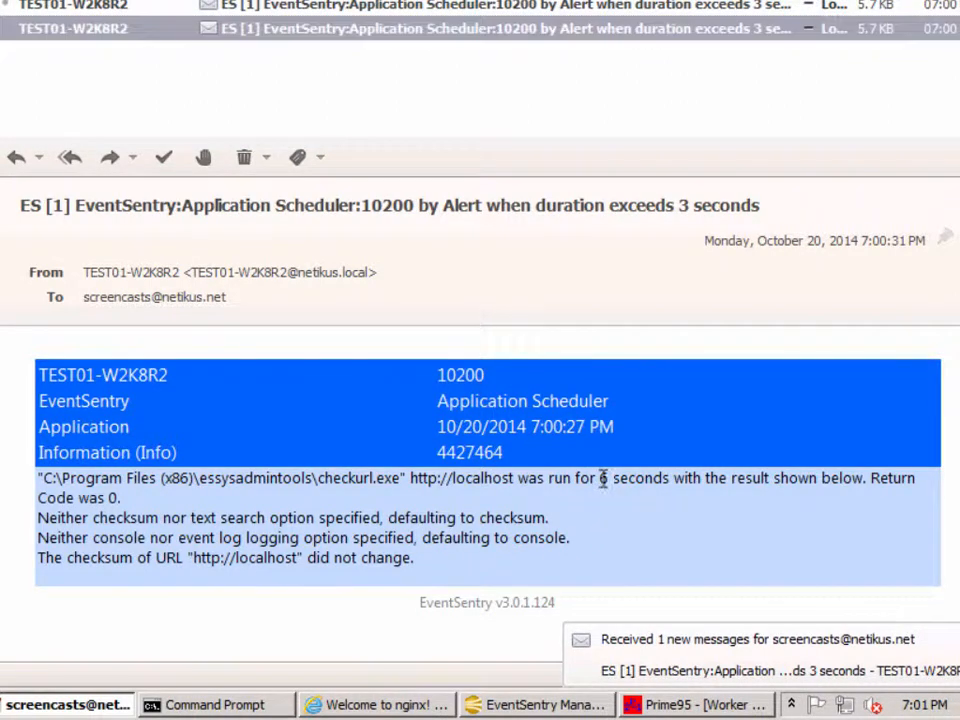
pyautogui.click(481, 30)
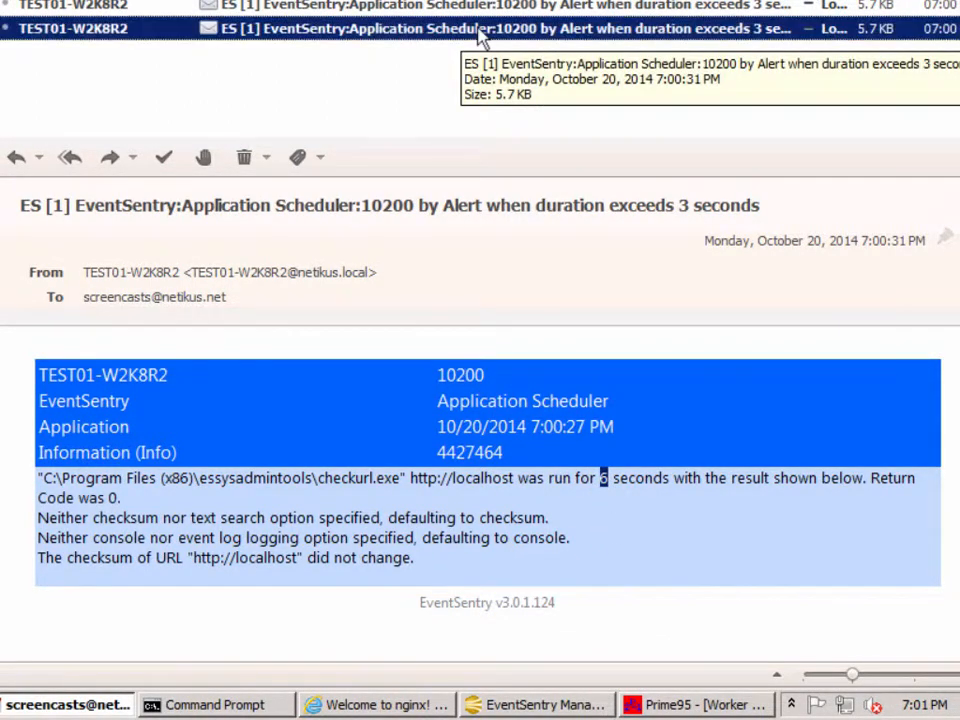
pyautogui.click(482, 5)
pyautogui.press('Up')
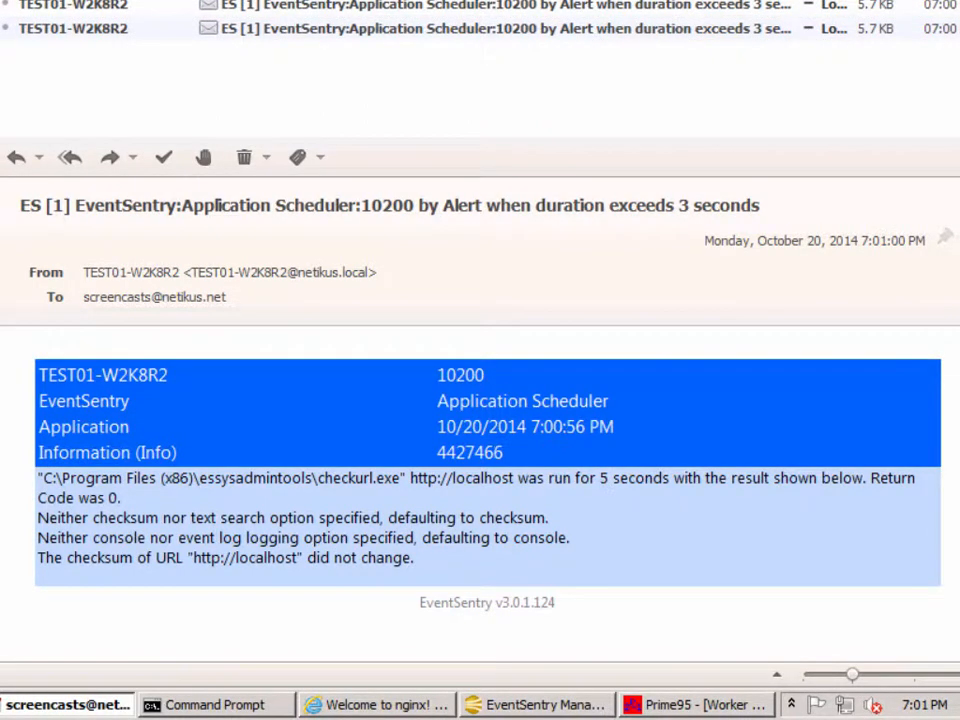
pyautogui.click(466, 8)
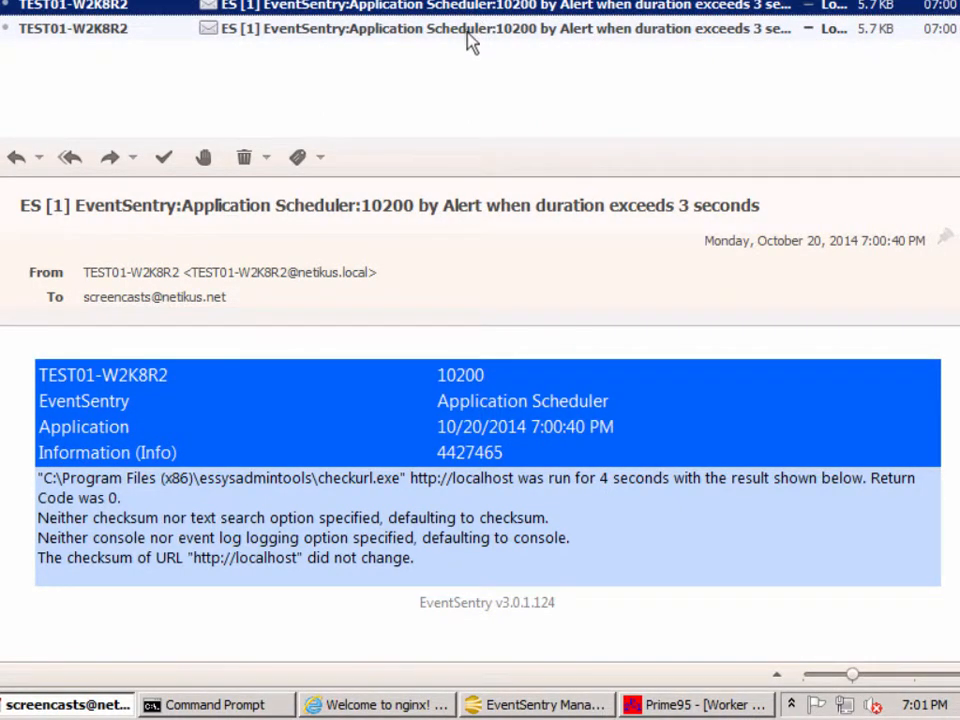
pyautogui.click(467, 30)
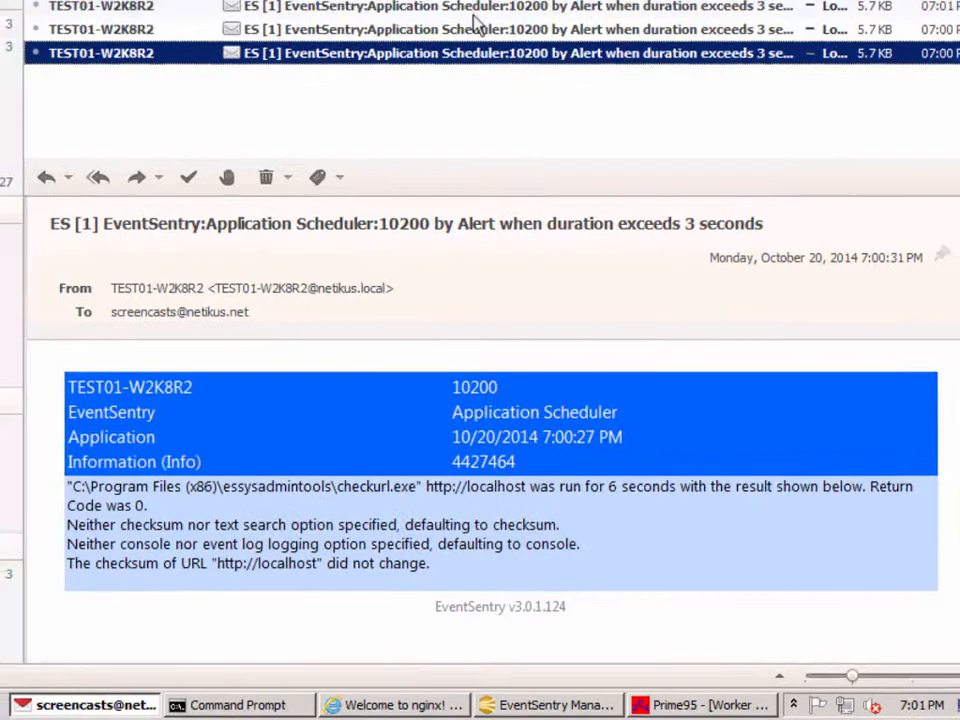
pyautogui.click(474, 7)
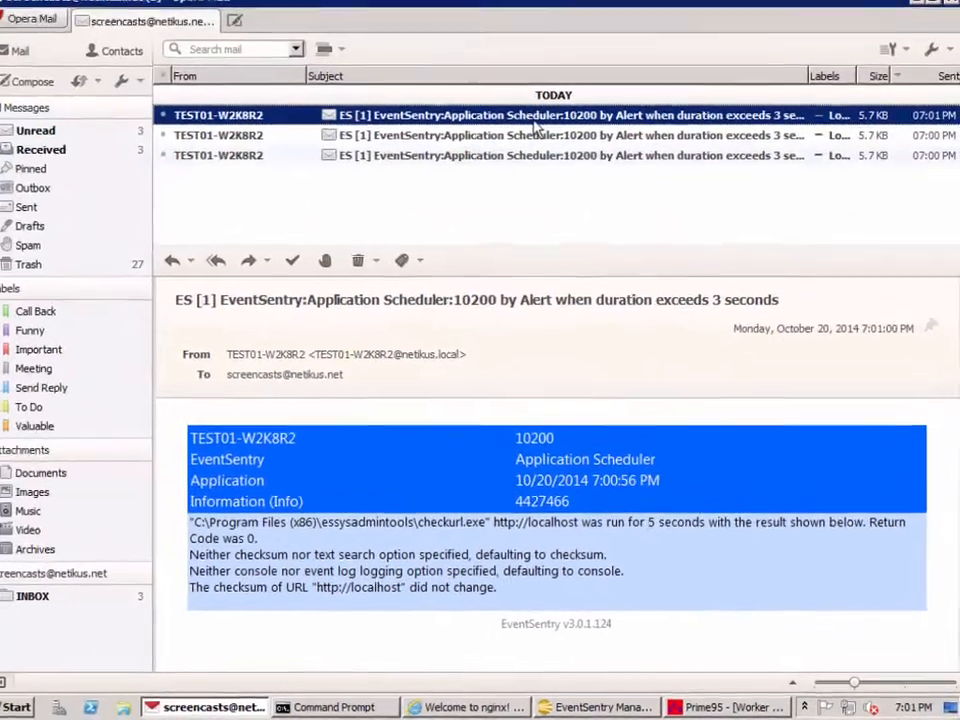
# Step: Switch to EventSentry, refresh the Application log, and compare run durations in the 10200 events logged since the configuration update
pyautogui.click(655, 705)
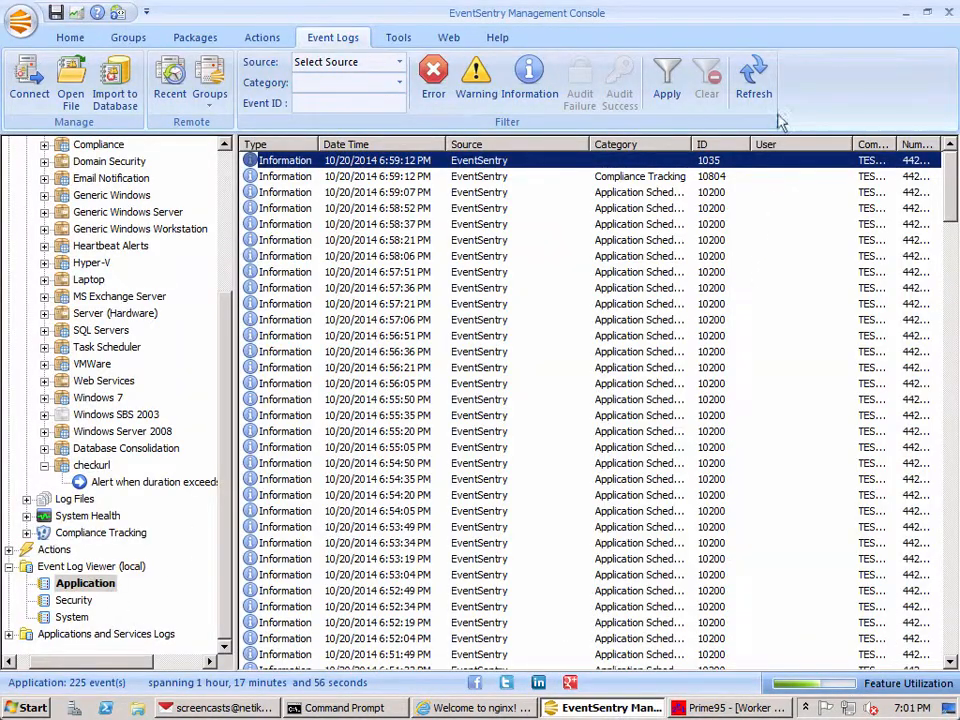
pyautogui.click(757, 82)
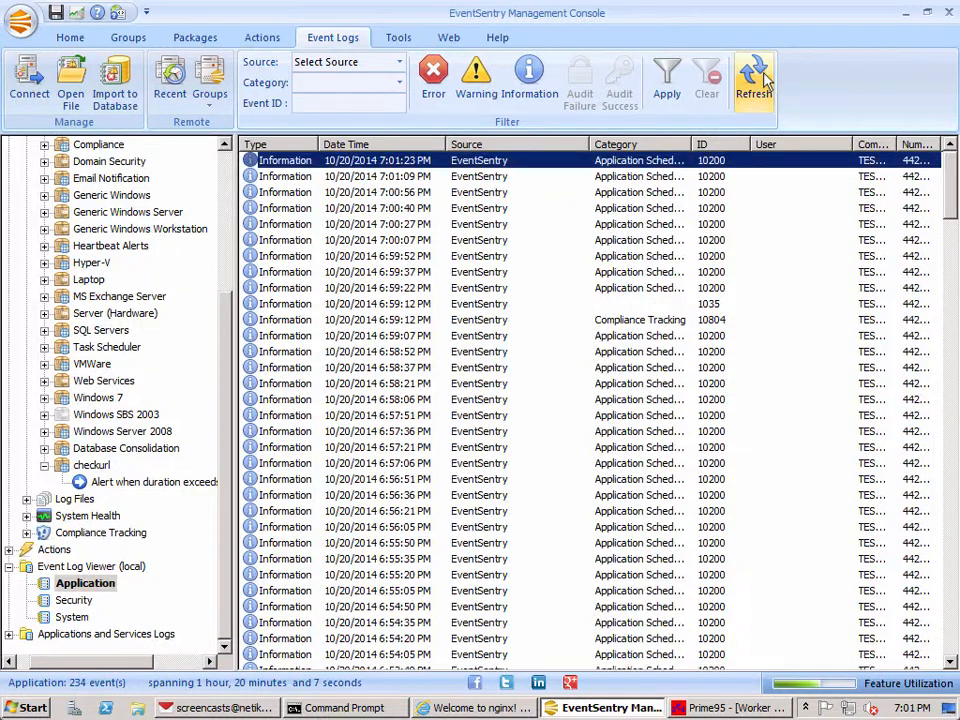
pyautogui.doubleClick(722, 290)
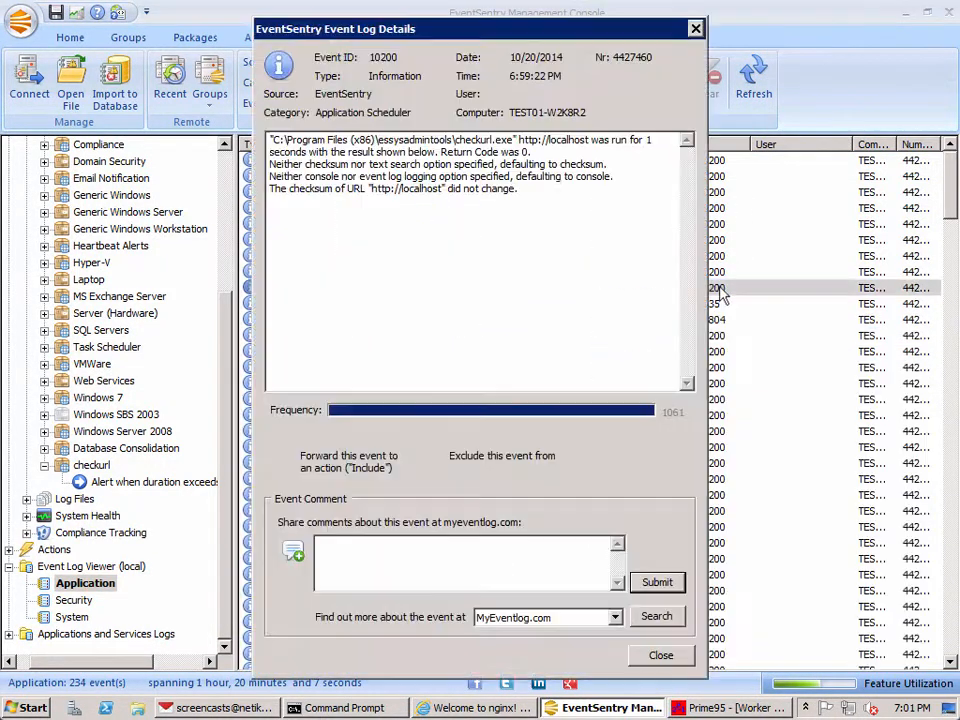
pyautogui.click(683, 78)
pyautogui.click(687, 80)
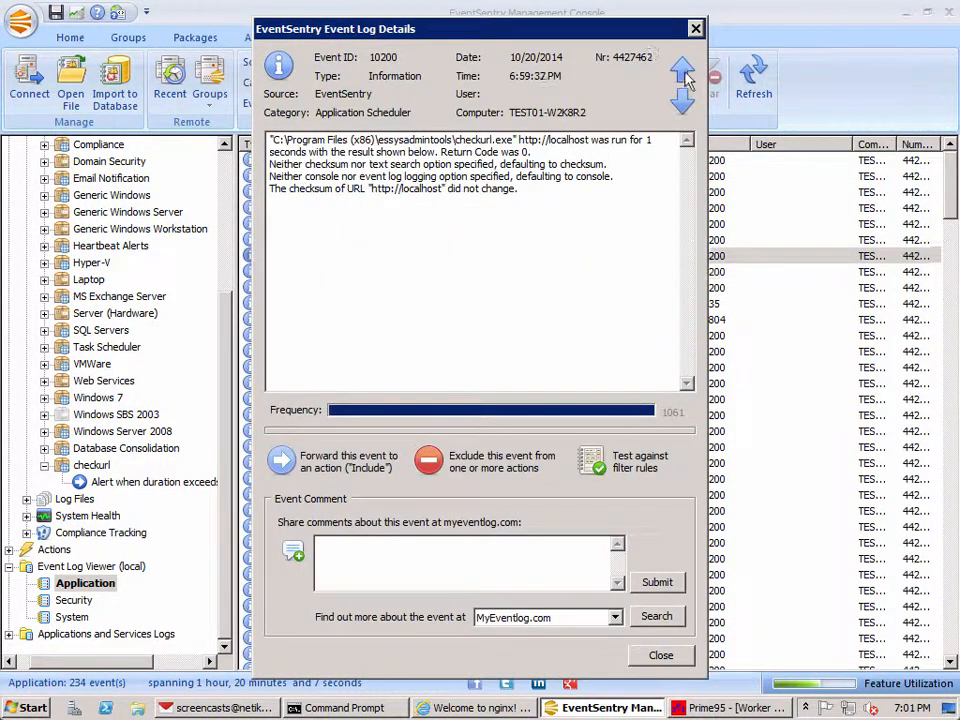
pyautogui.click(686, 79)
pyautogui.click(686, 79)
pyautogui.click(686, 79)
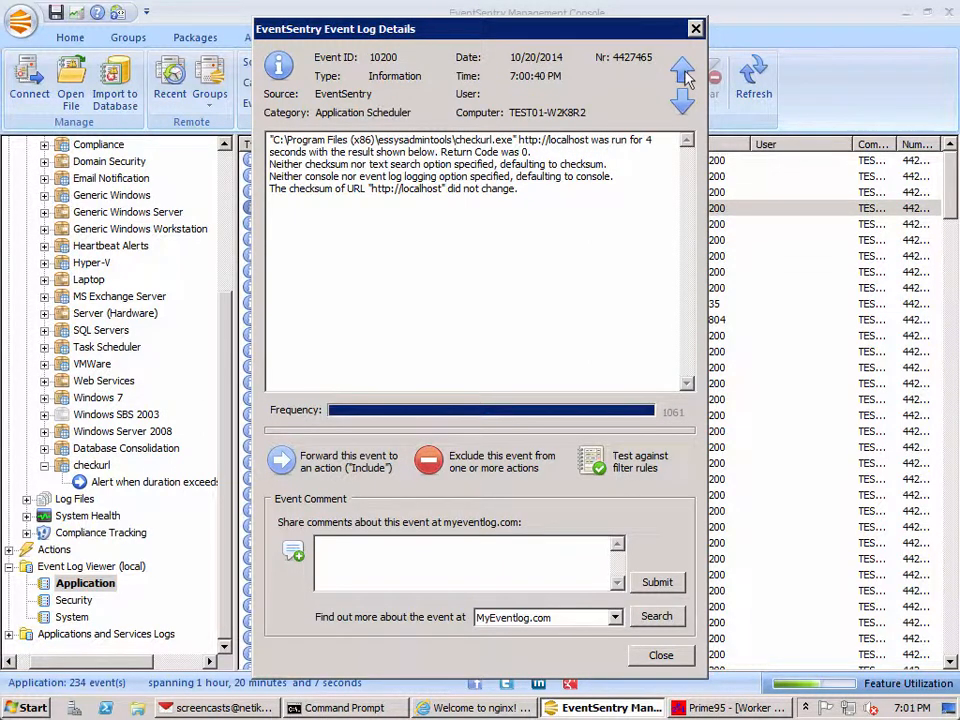
pyautogui.click(685, 78)
pyautogui.click(684, 77)
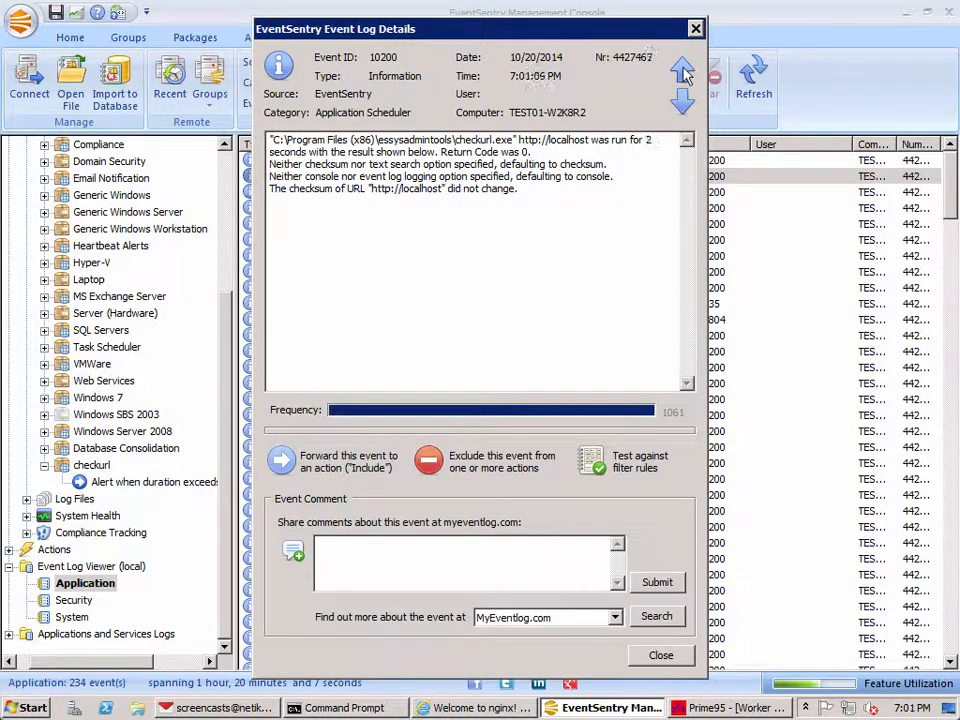
# Step: Refresh the Application log again and check the checkurl run durations in the newest 10200 events, back to the 6:59:52 PM entry
pyautogui.click(686, 75)
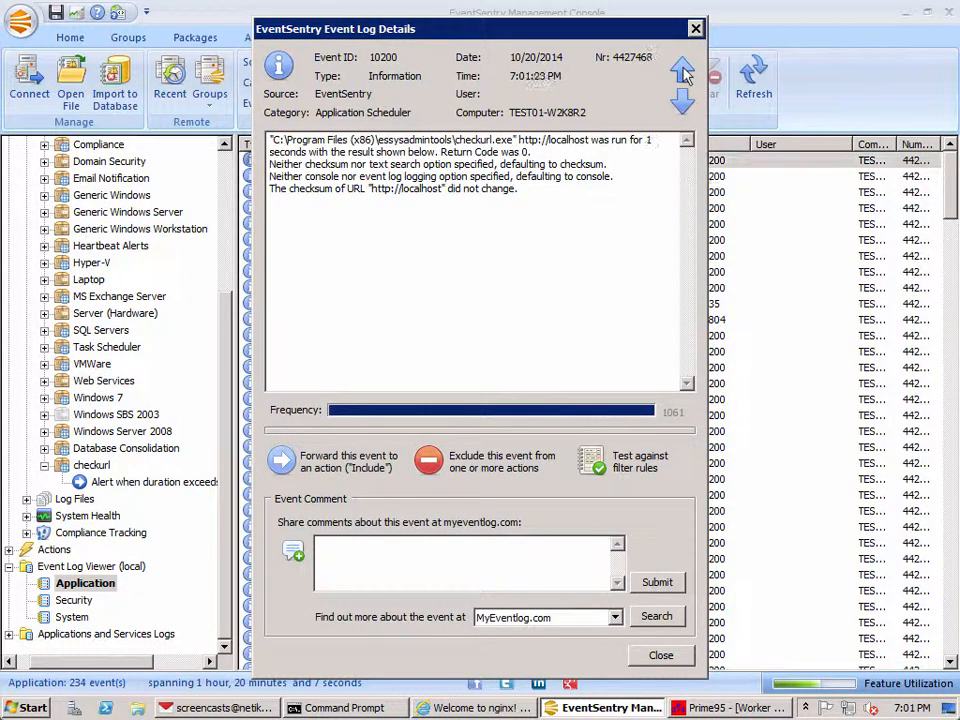
pyautogui.click(694, 29)
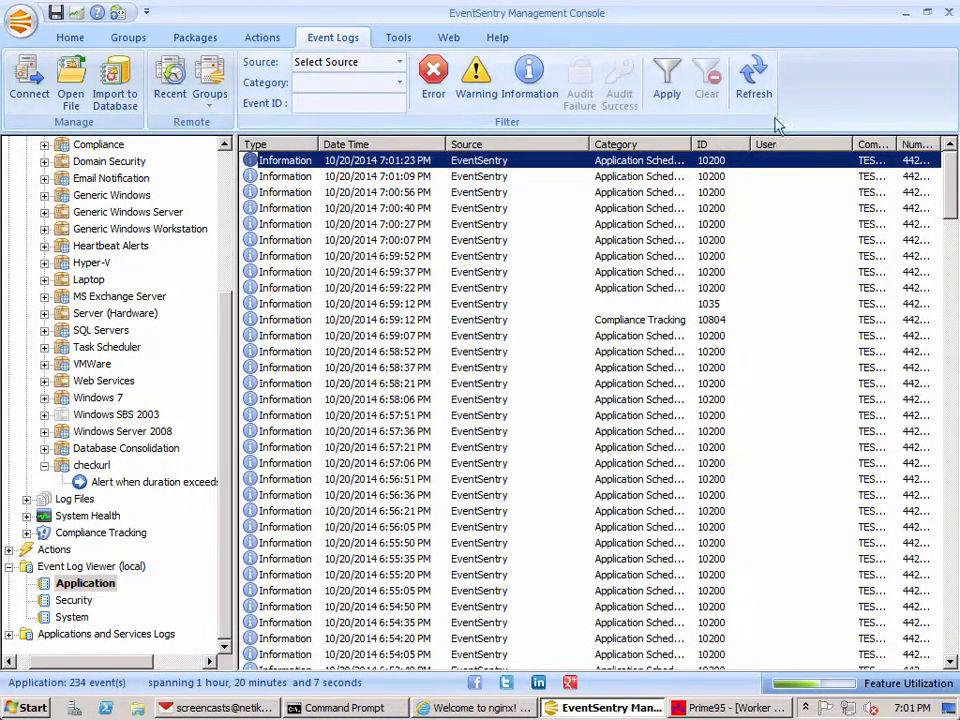
pyautogui.click(754, 86)
pyautogui.doubleClick(732, 163)
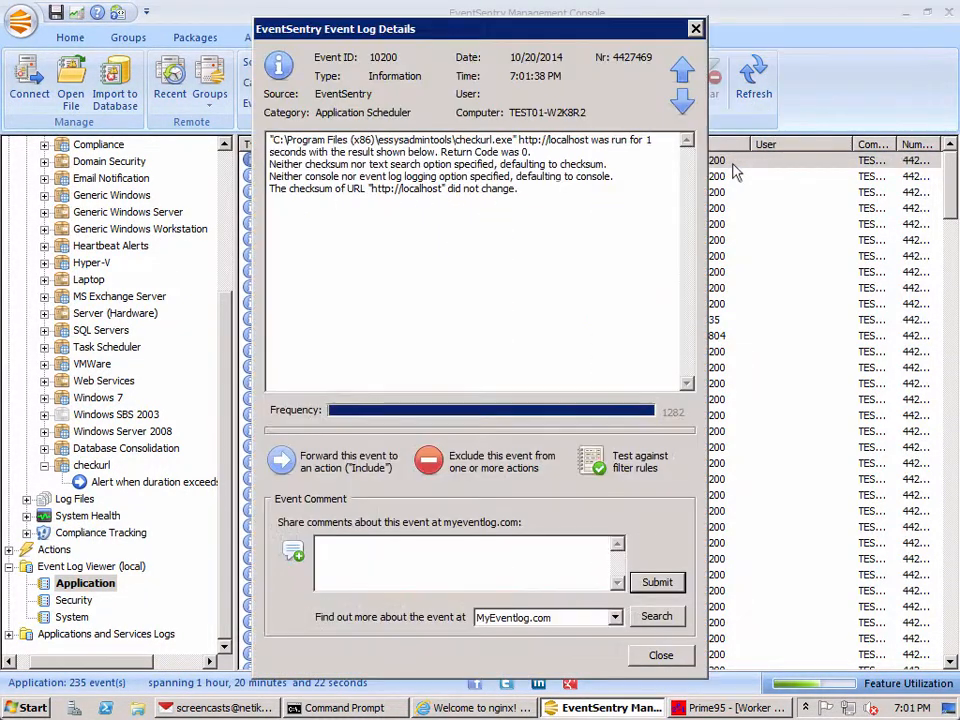
pyautogui.click(682, 102)
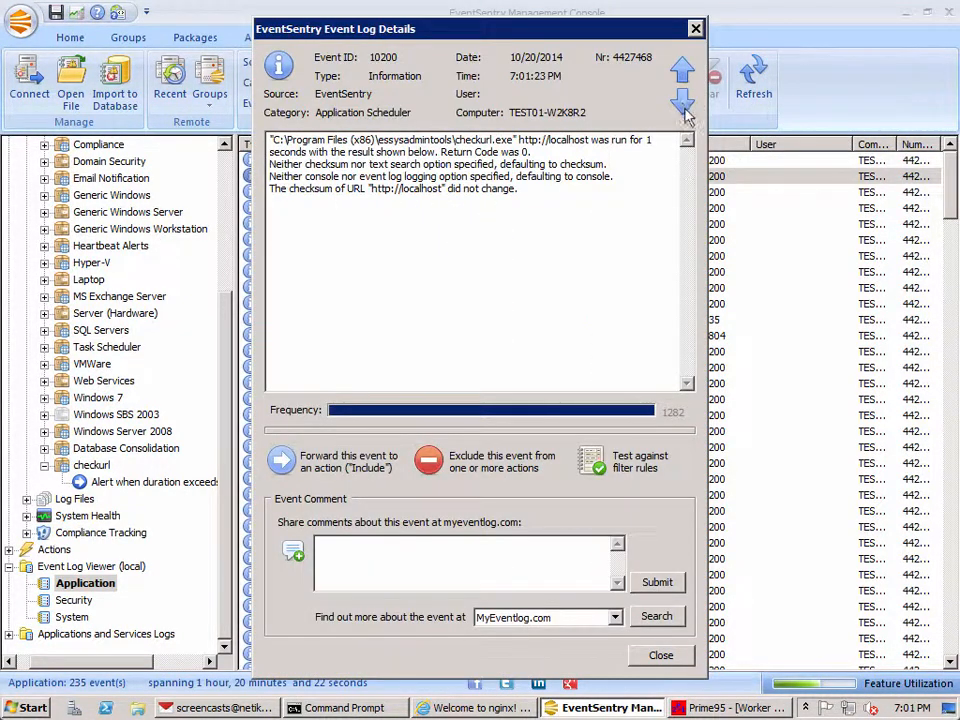
pyautogui.click(682, 102)
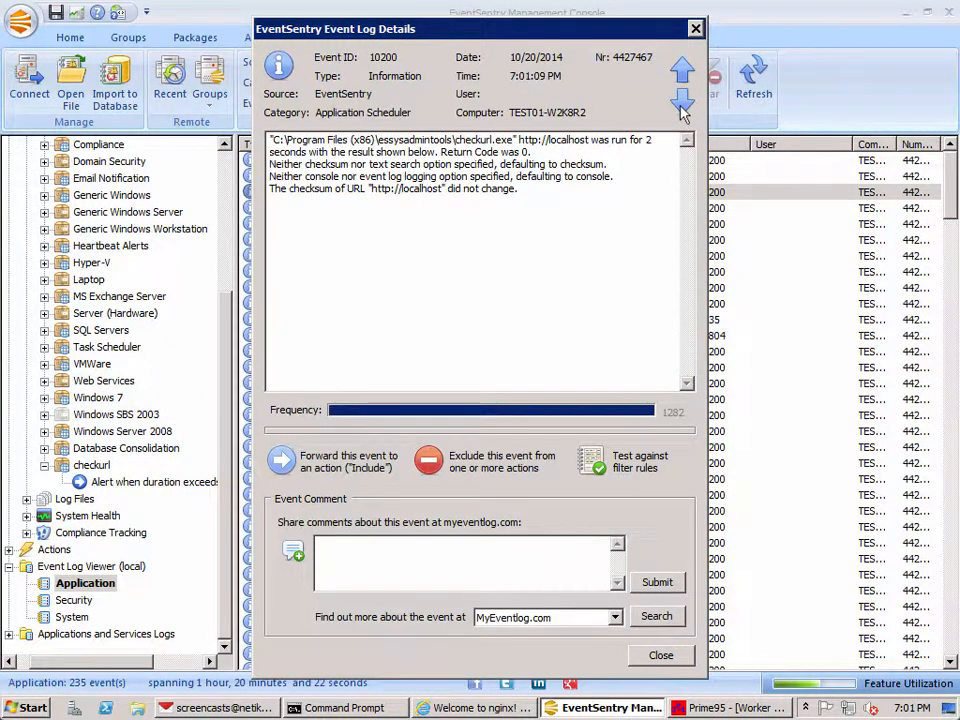
pyautogui.click(682, 102)
pyautogui.click(682, 102)
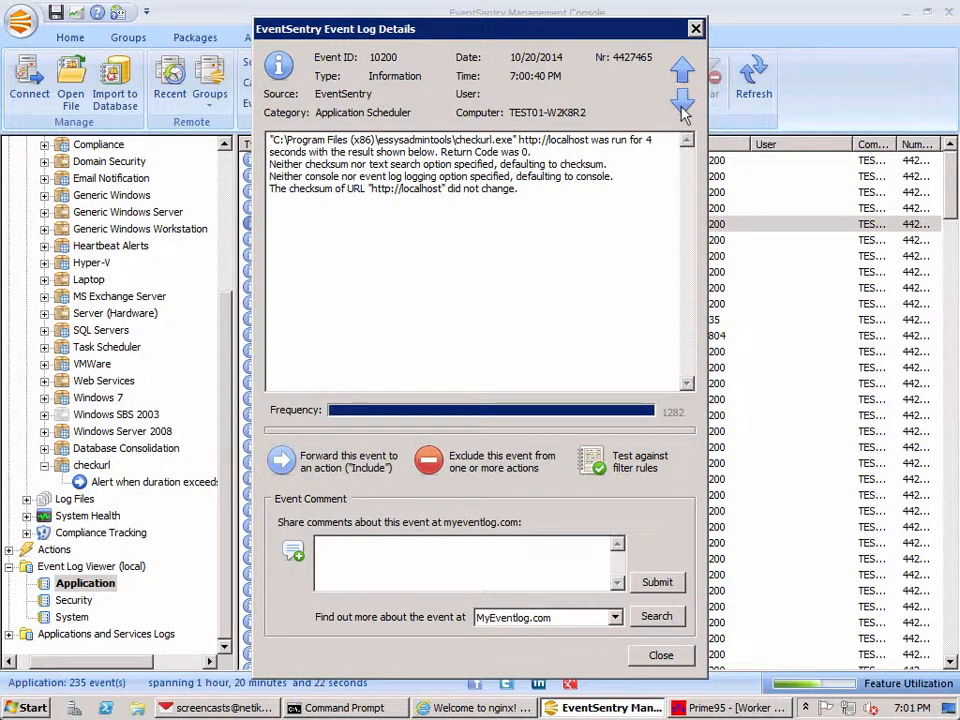
pyautogui.click(682, 102)
pyautogui.click(682, 102)
pyautogui.click(682, 102)
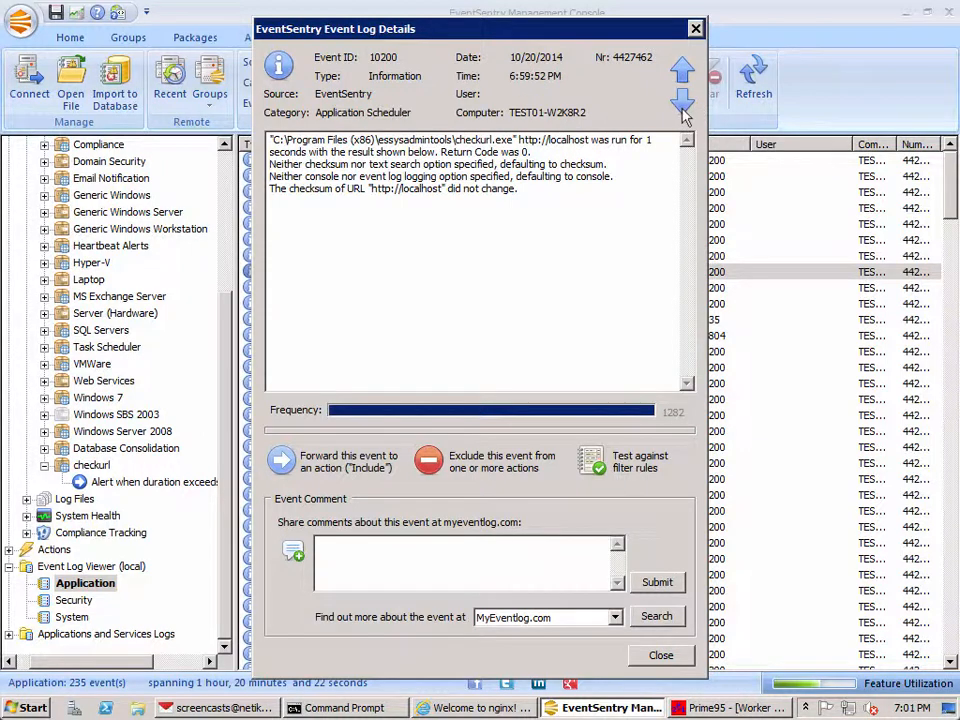
pyautogui.click(684, 72)
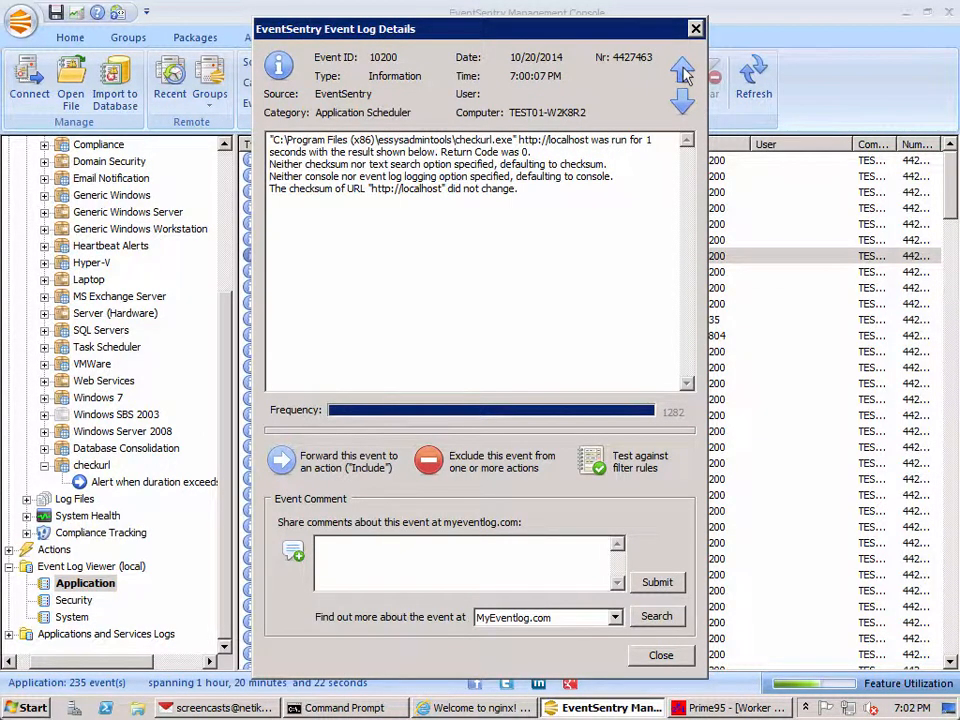
pyautogui.click(684, 72)
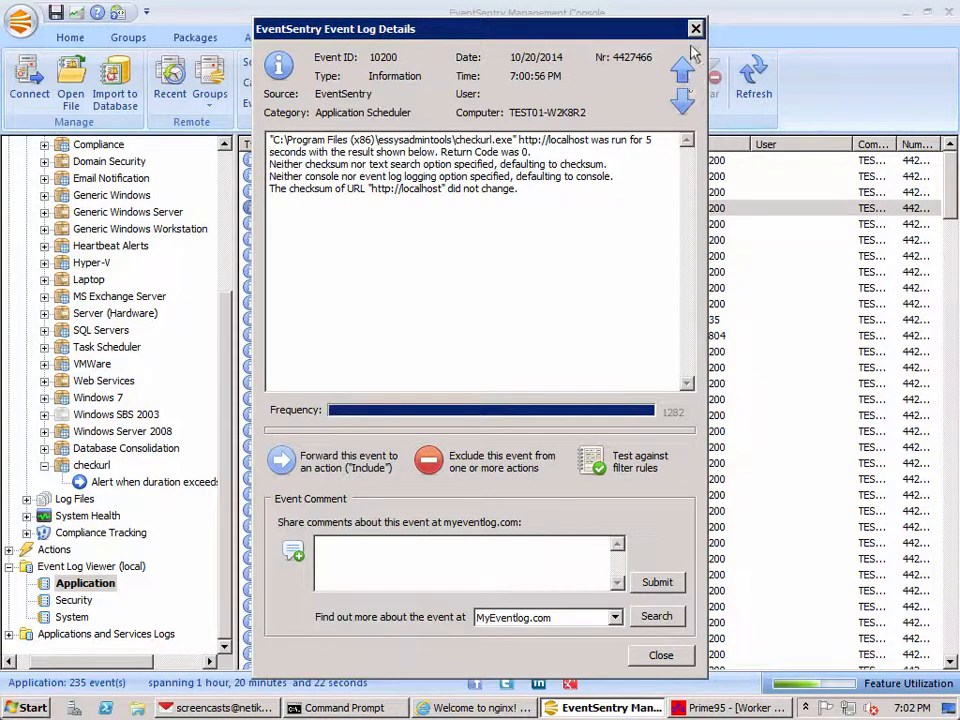
pyautogui.click(694, 28)
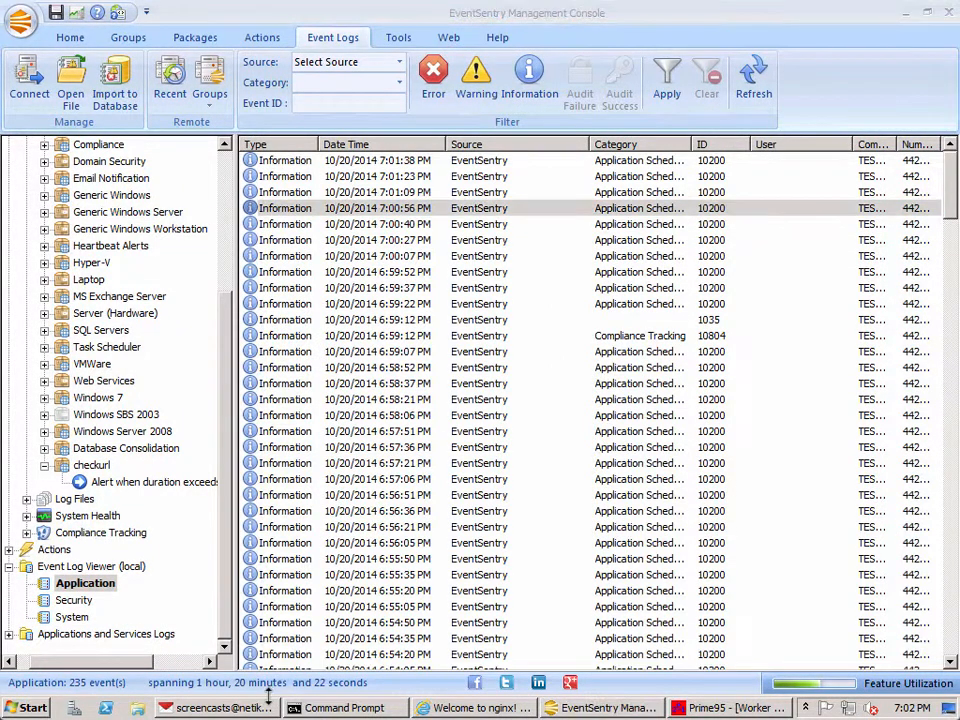
# Step: Switch to Opera Mail, check the run duration in each of the three alert e-mails, and return to the EventSentry Management Console
pyautogui.click(265, 710)
pyautogui.click(706, 167)
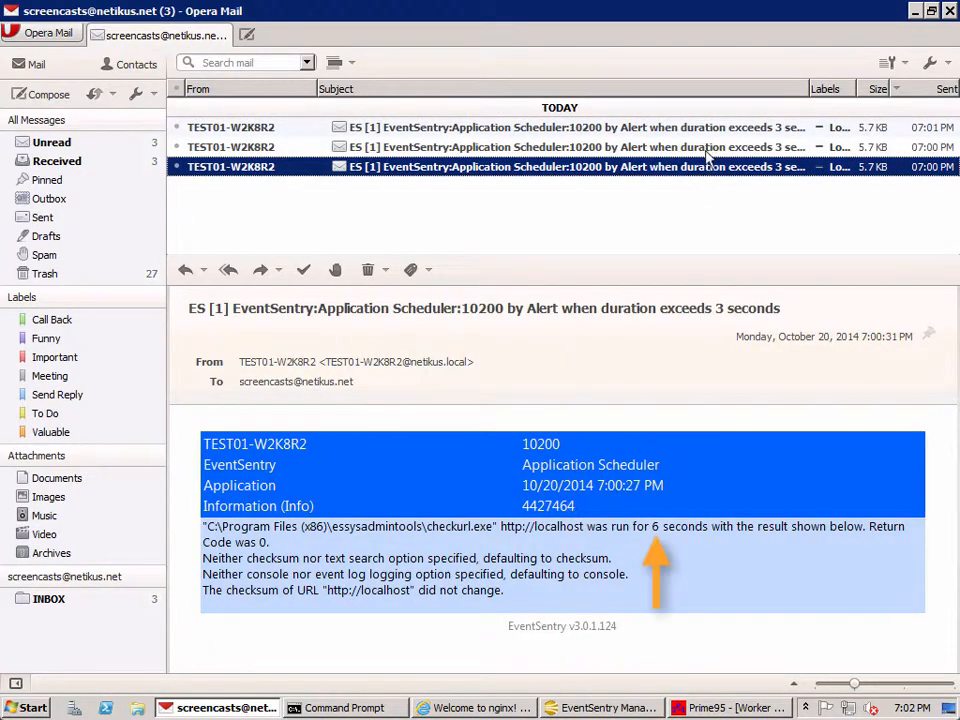
pyautogui.click(706, 148)
pyautogui.click(706, 128)
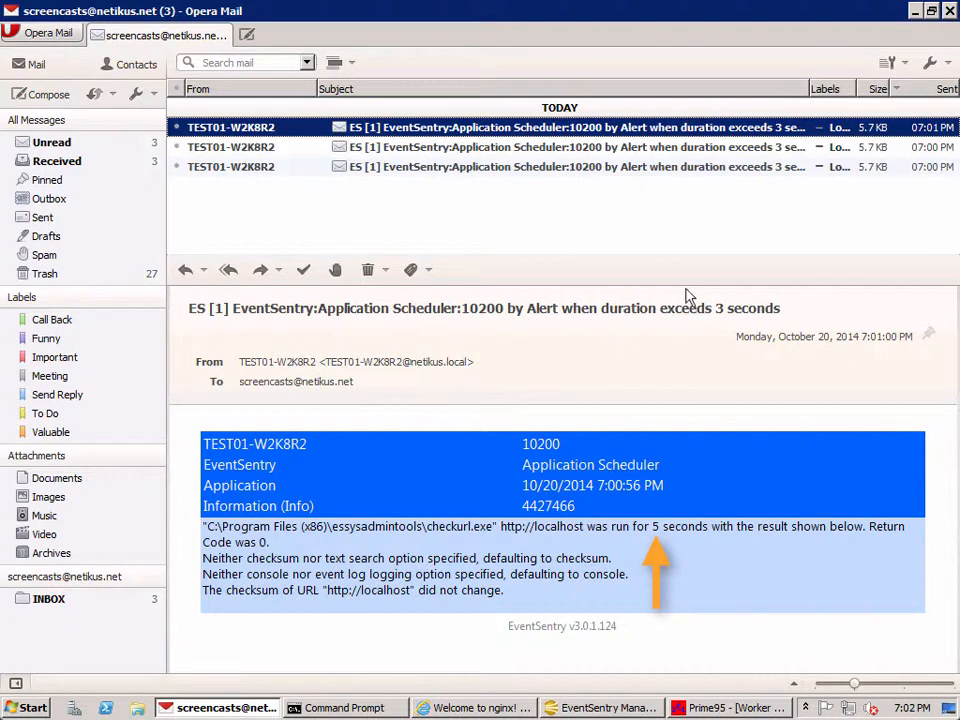
pyautogui.doubleClick(655, 526)
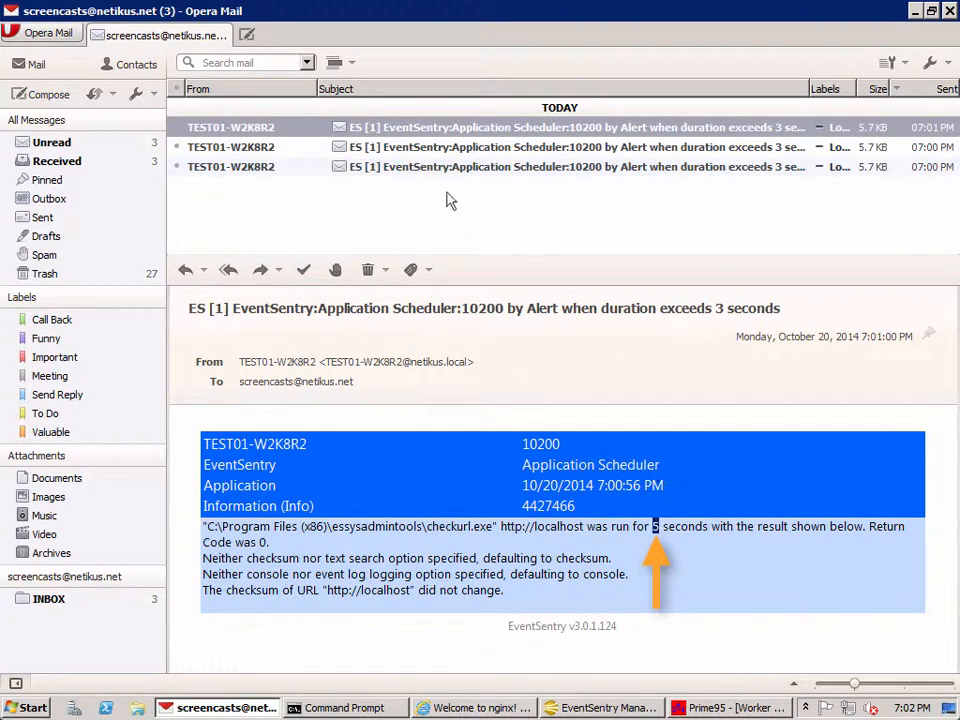
pyautogui.click(460, 132)
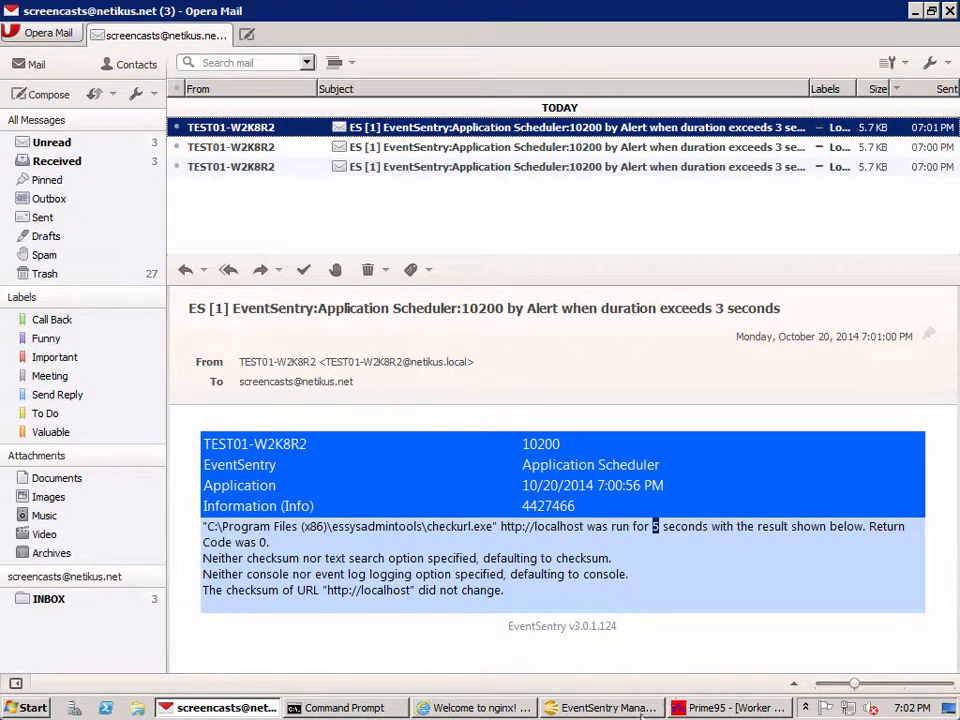
pyautogui.moveTo(641, 713)
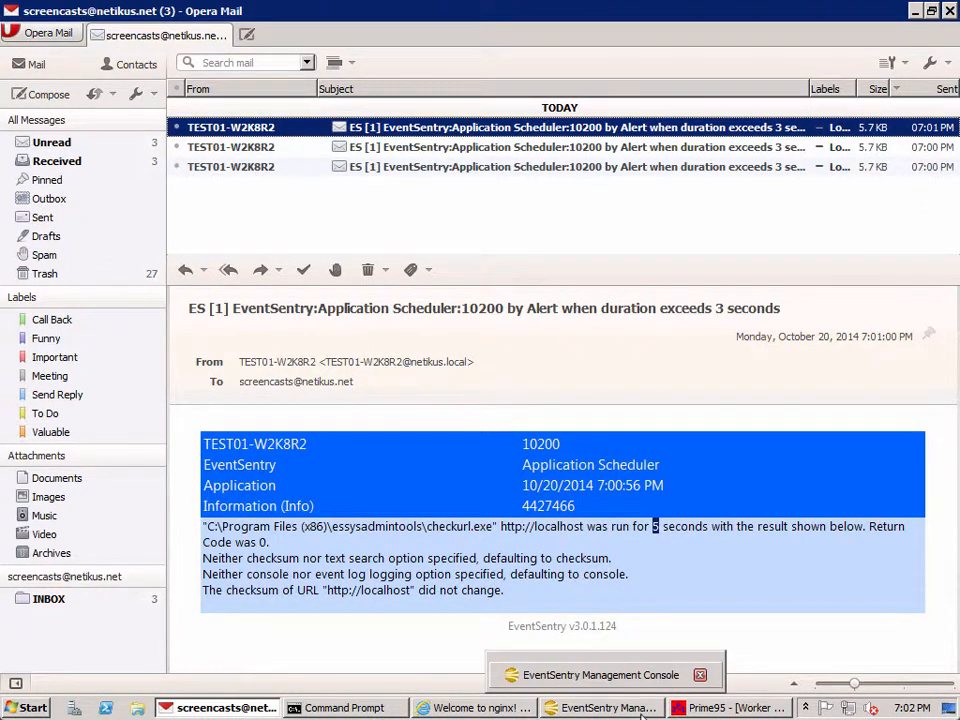
pyautogui.click(641, 712)
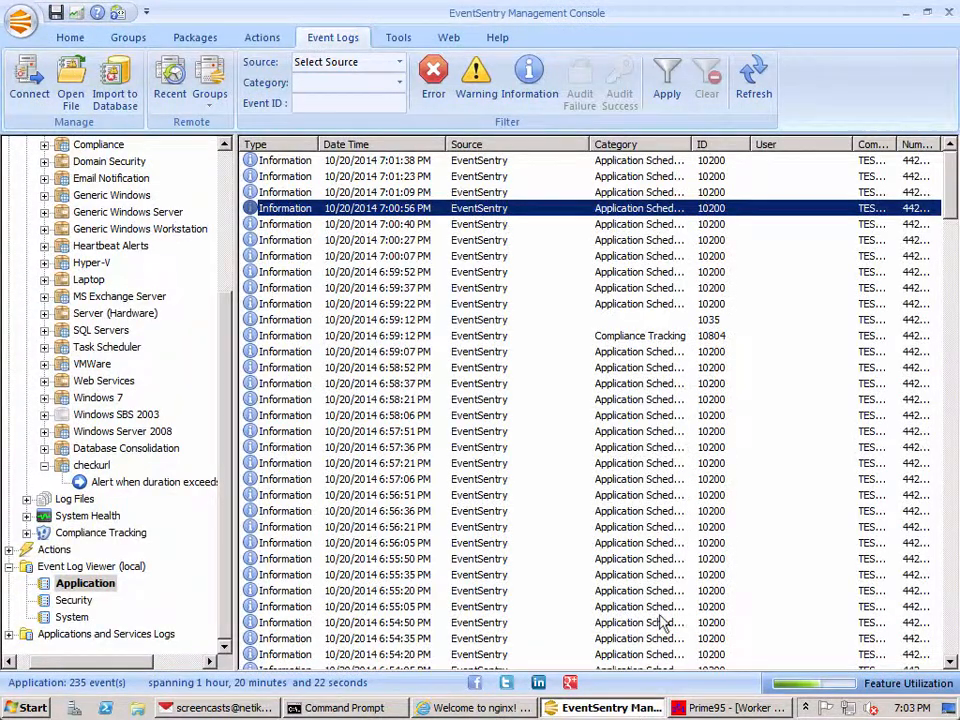